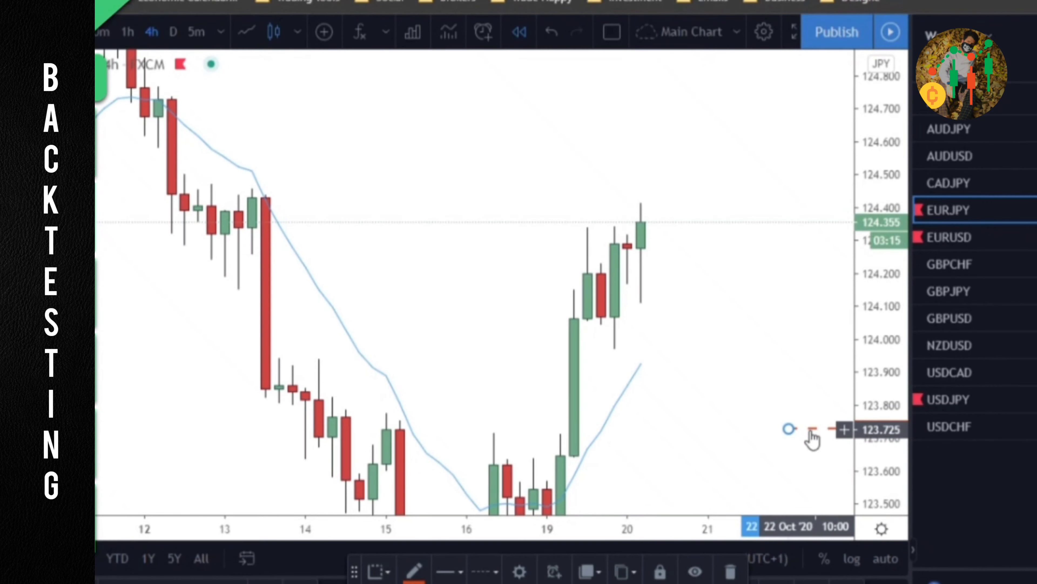
Place a red dashed horizontal ray on the EURJPY 12 Oct high at 124.446
drag(878, 326, 875, 408)
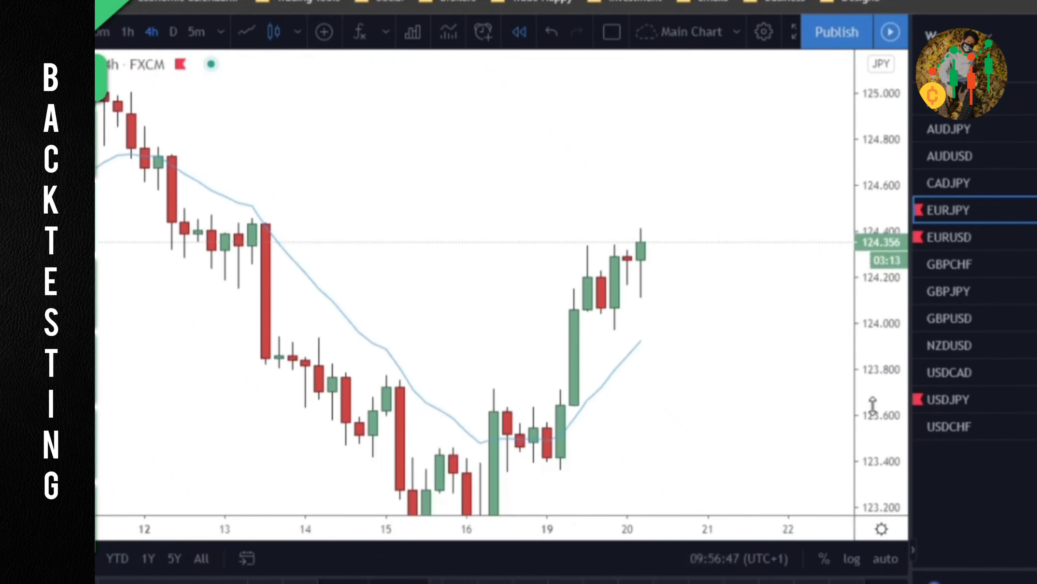
drag(748, 405, 657, 419)
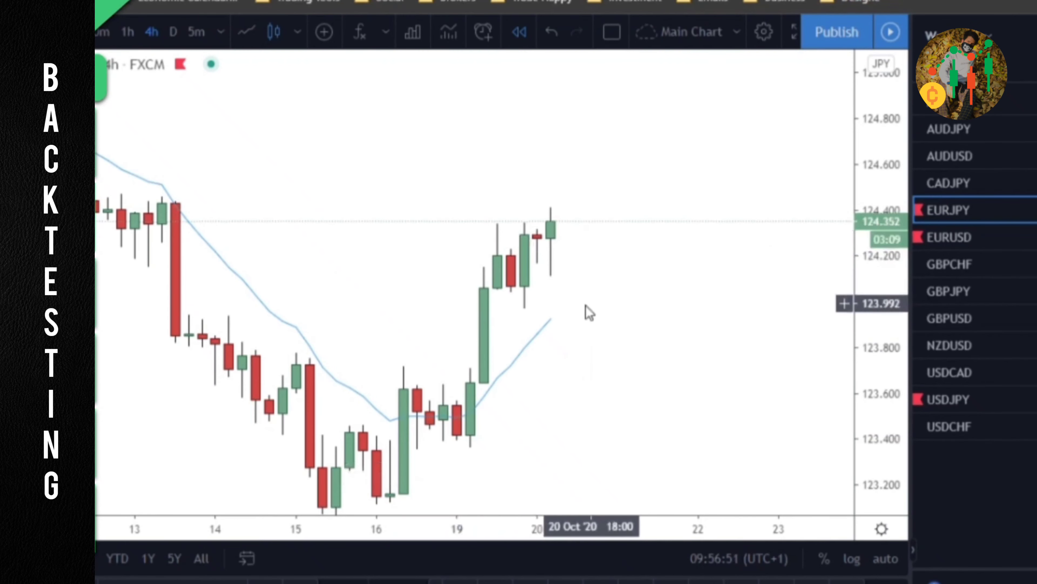
drag(587, 313, 683, 355)
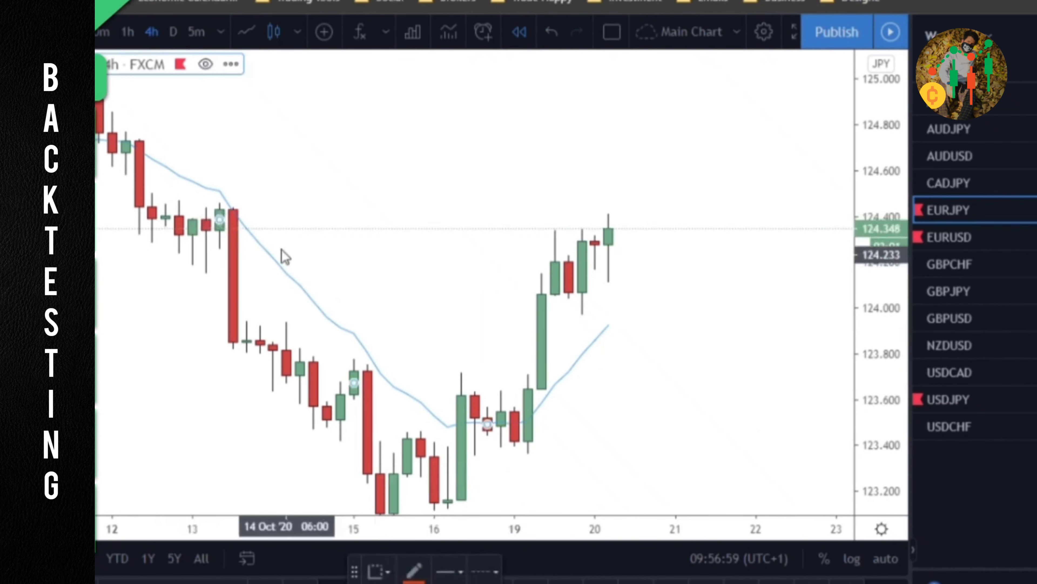
click(219, 203)
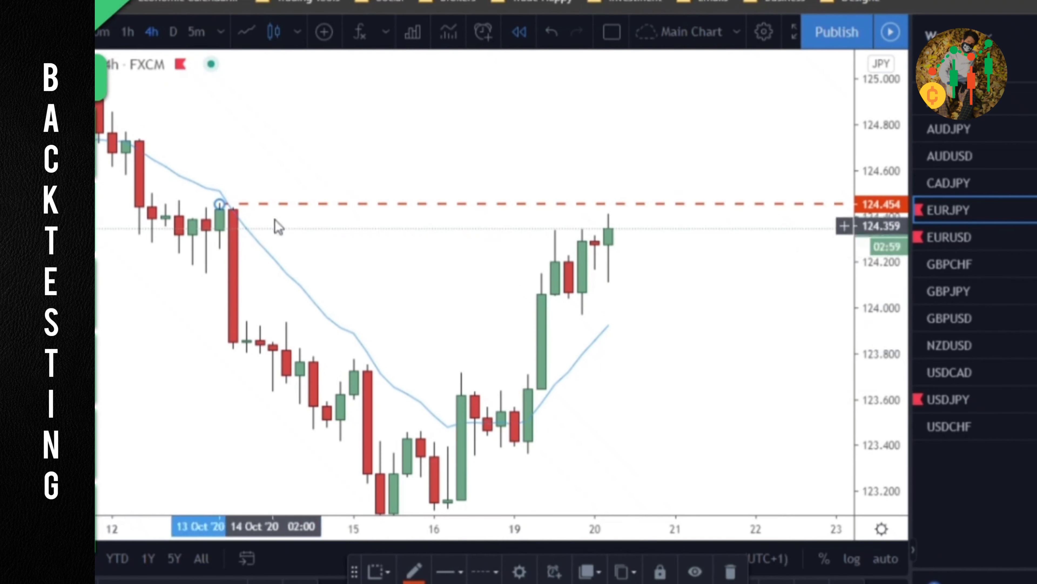
drag(282, 205, 208, 205)
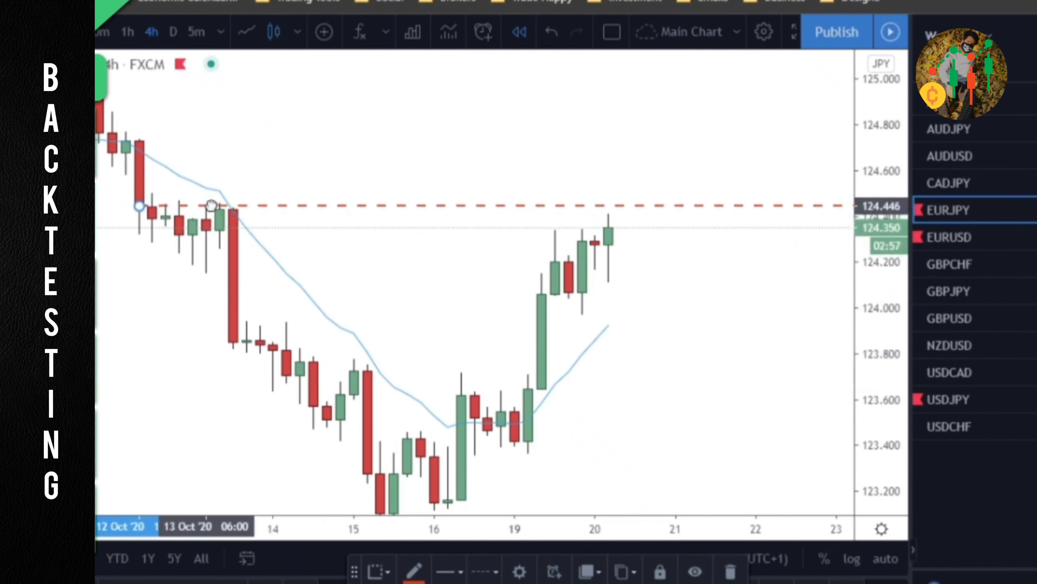
click(493, 239)
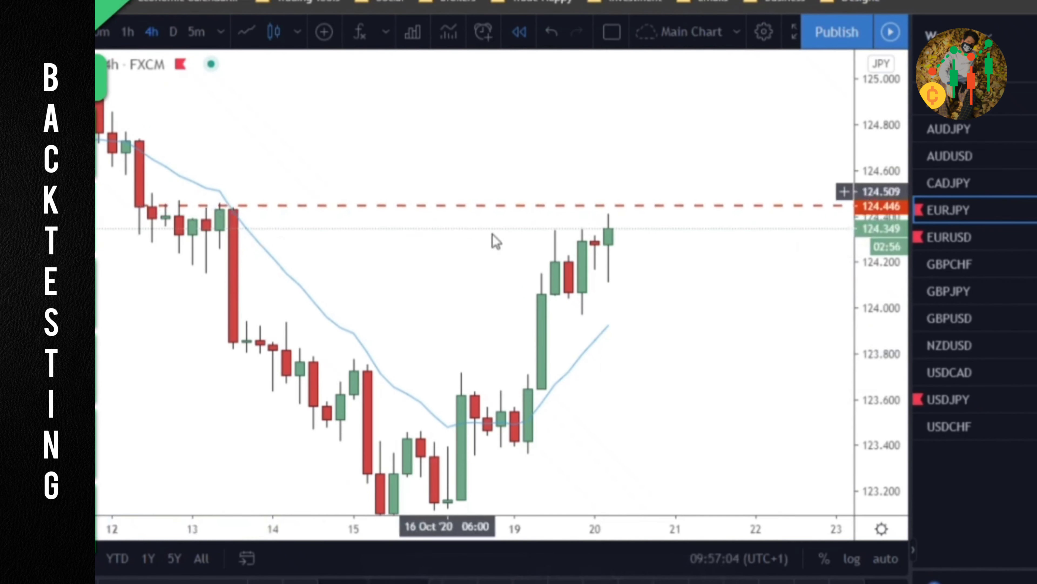
Switch to 1 hour and draw a blue rectangle zone over the 19–20 Oct highs
click(123, 37)
drag(873, 433, 862, 245)
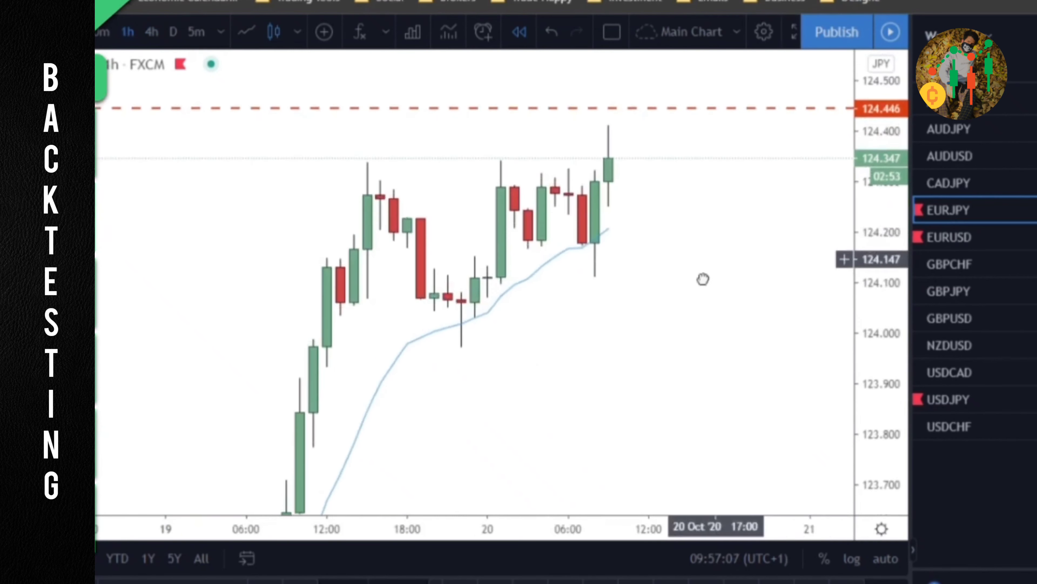
drag(702, 279, 587, 363)
click(204, 193)
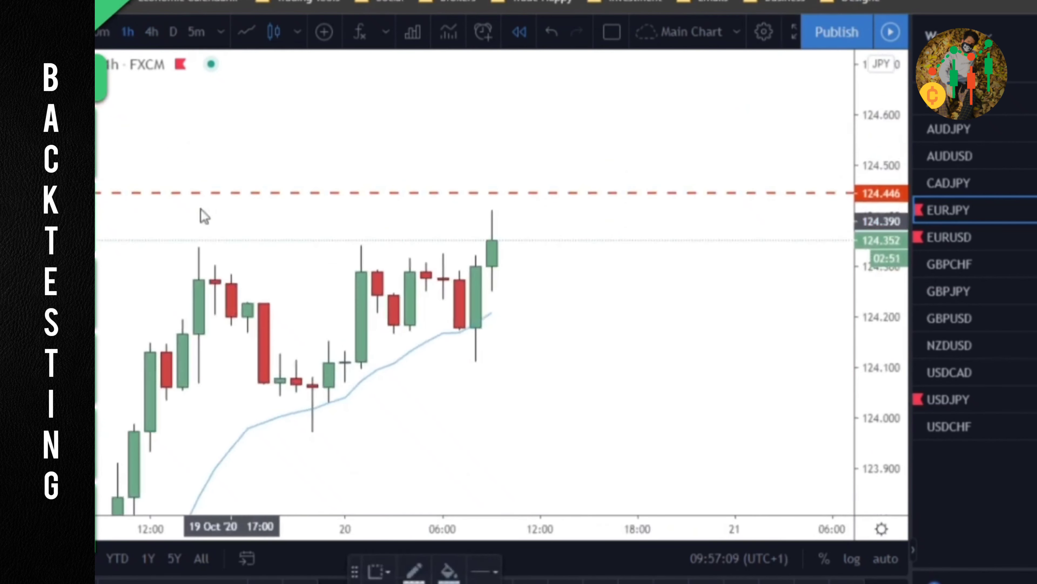
key(alt+shift+r)
mouse_move(195, 248)
mouse_down()
mouse_move(508, 284)
mouse_move(616, 274)
mouse_move(606, 242)
mouse_move(605, 257)
mouse_up()
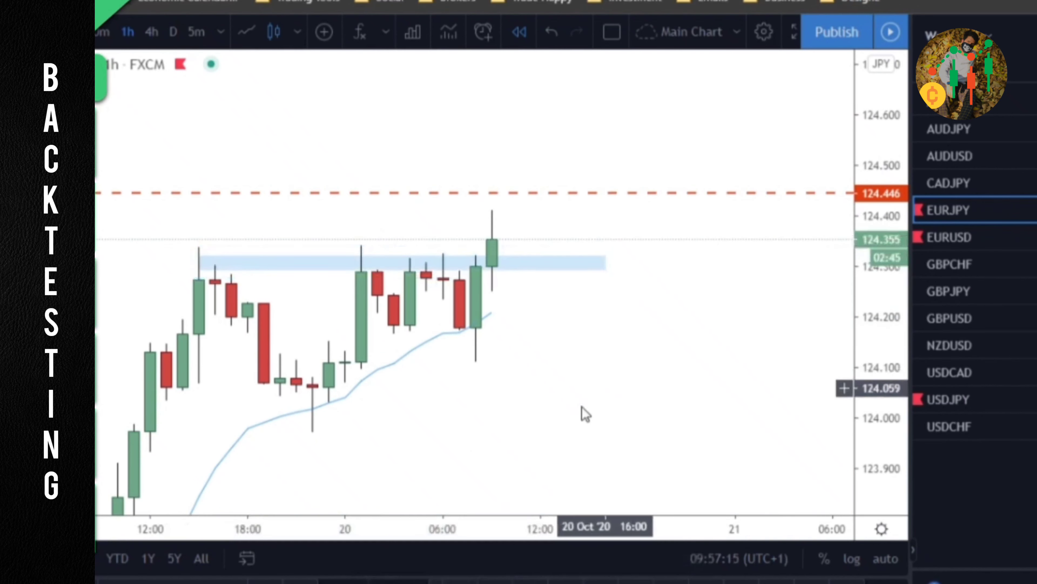
On a line chart, place horizontal rays at the 124.290 peak and the 124.177 low
click(248, 33)
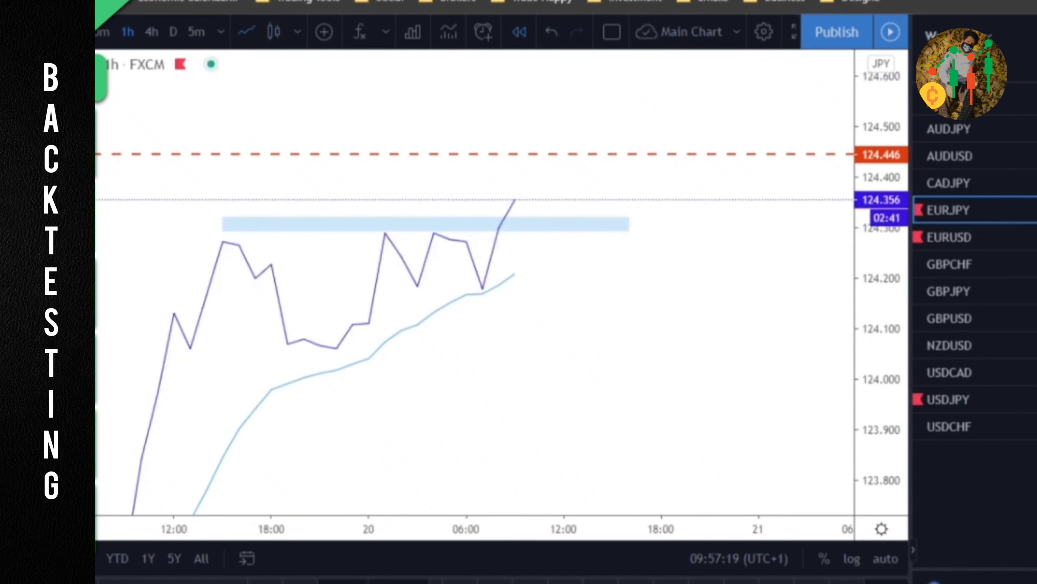
click(308, 294)
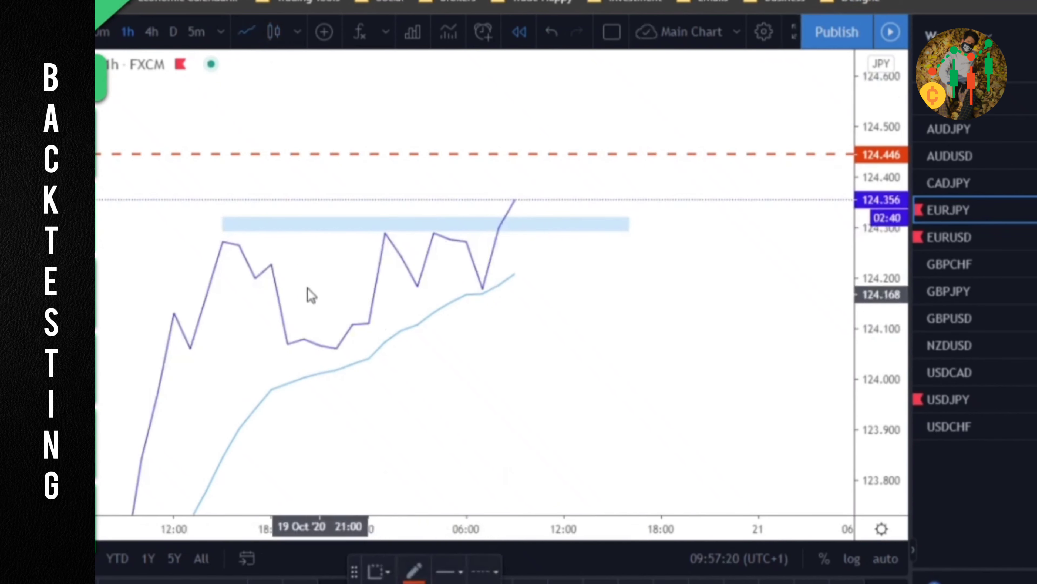
click(386, 235)
click(539, 325)
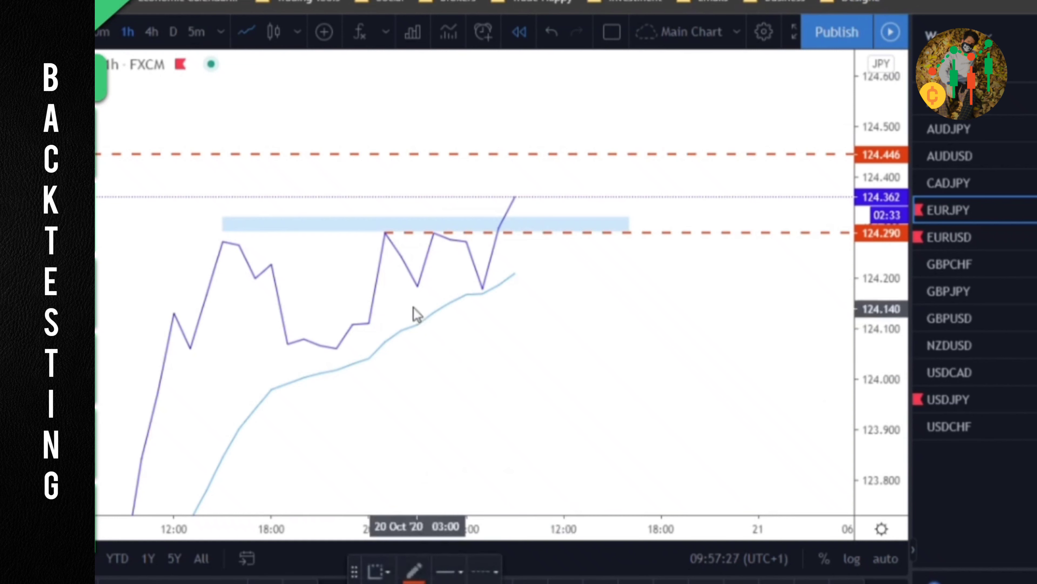
click(483, 290)
click(521, 415)
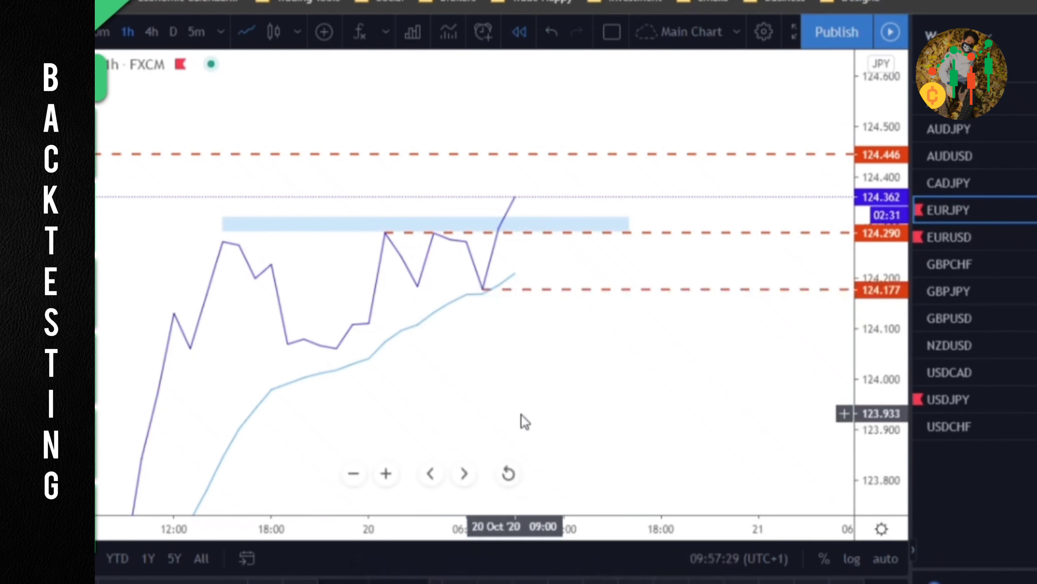
Return the EURJPY chart to candlesticks and reframe the view
click(273, 32)
drag(634, 371, 597, 404)
scroll(597, 404, up, 2)
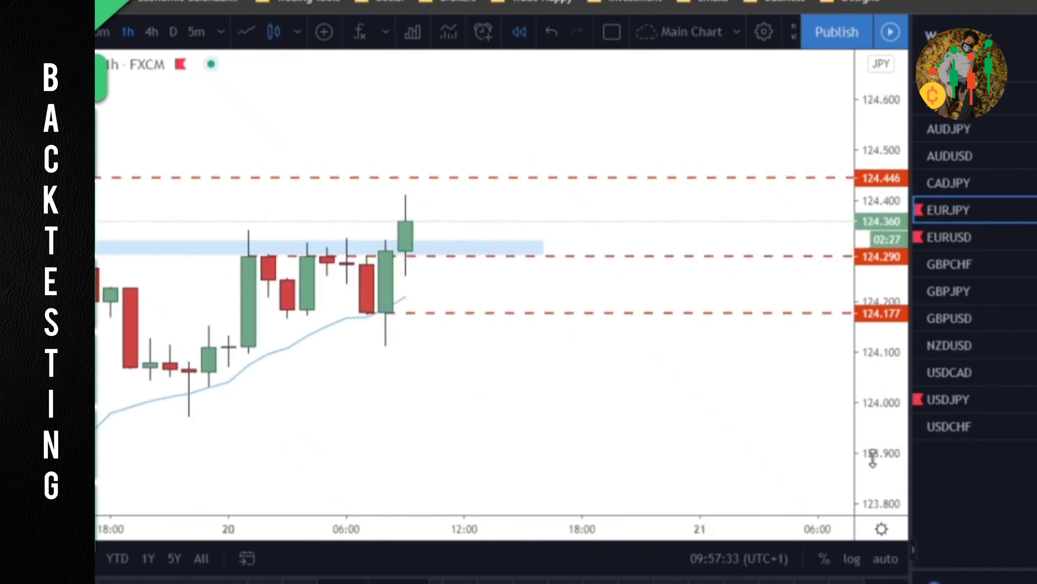
Switch EURJPY to the 30-minute timeframe and reposition the candles
click(98, 33)
scroll(549, 412, down, 3)
drag(646, 420, 527, 421)
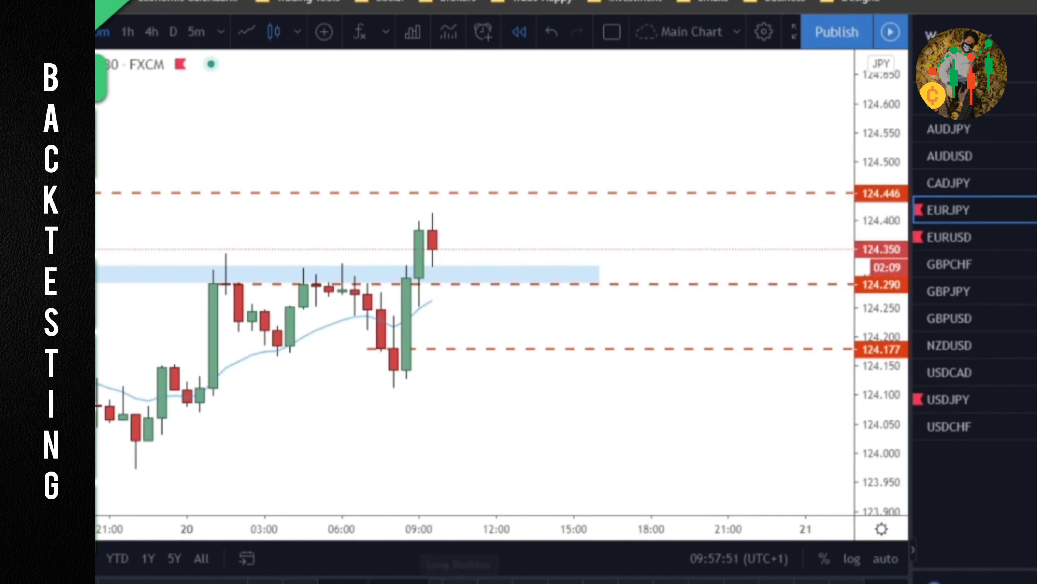
Place a long position after the latest candle, target 124.446, stop near 124.238 (~1.05 R:R)
click(457, 272)
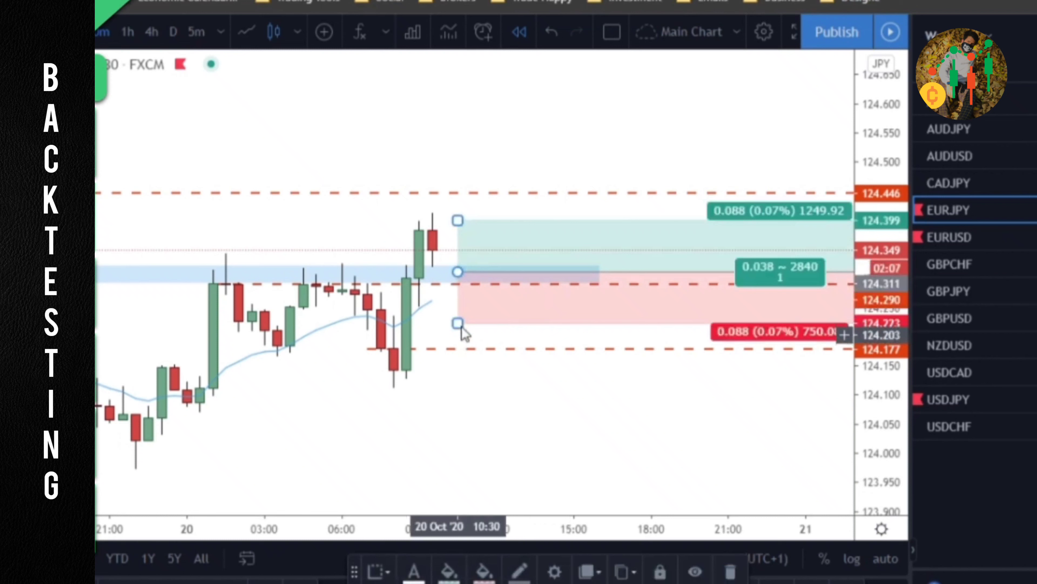
drag(523, 253, 498, 223)
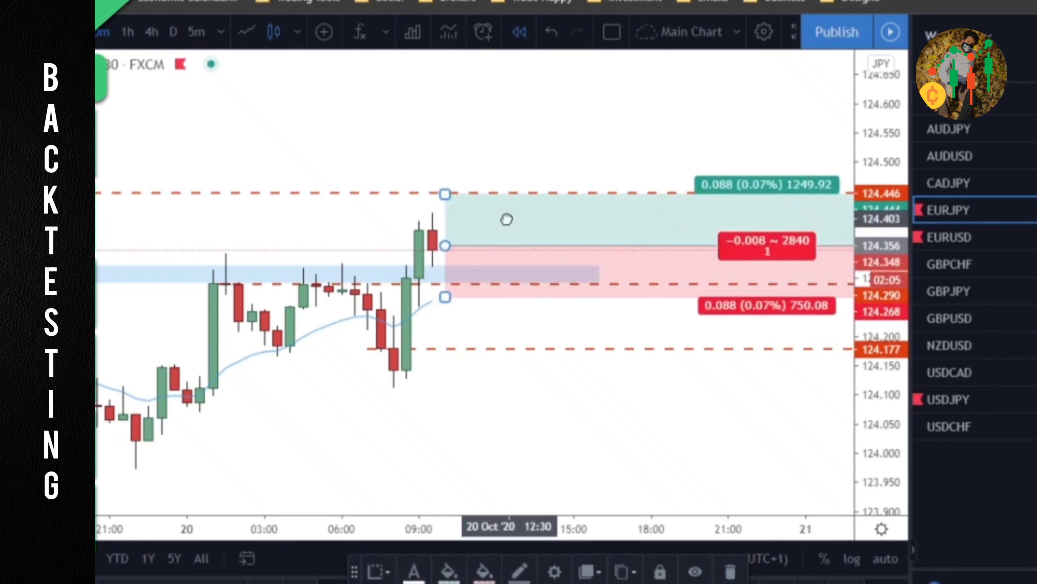
mouse_move(445, 246)
mouse_down()
mouse_move(446, 265)
mouse_move(446, 256)
mouse_up()
drag(444, 297, 455, 315)
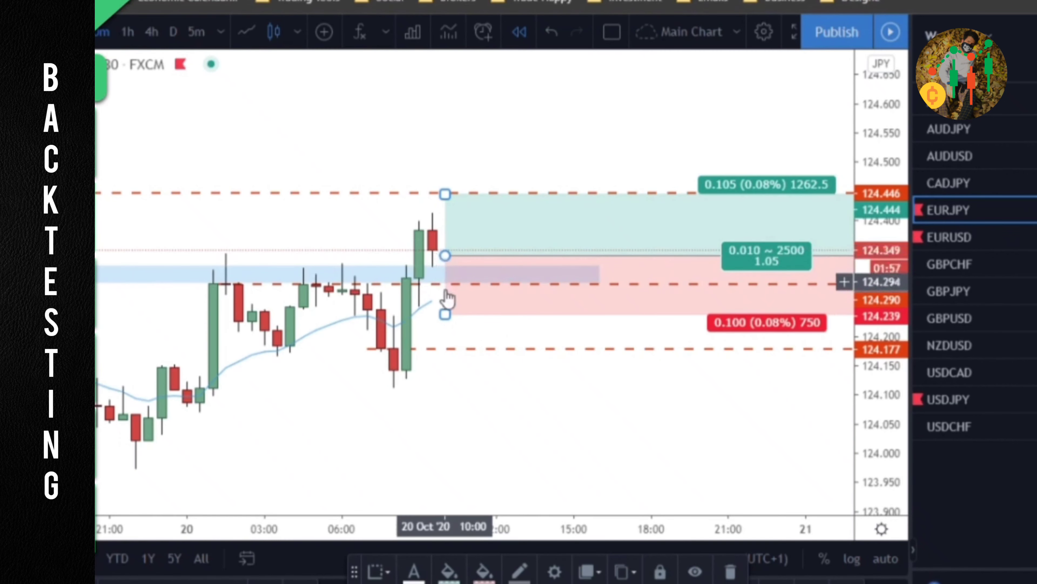
drag(525, 278, 511, 271)
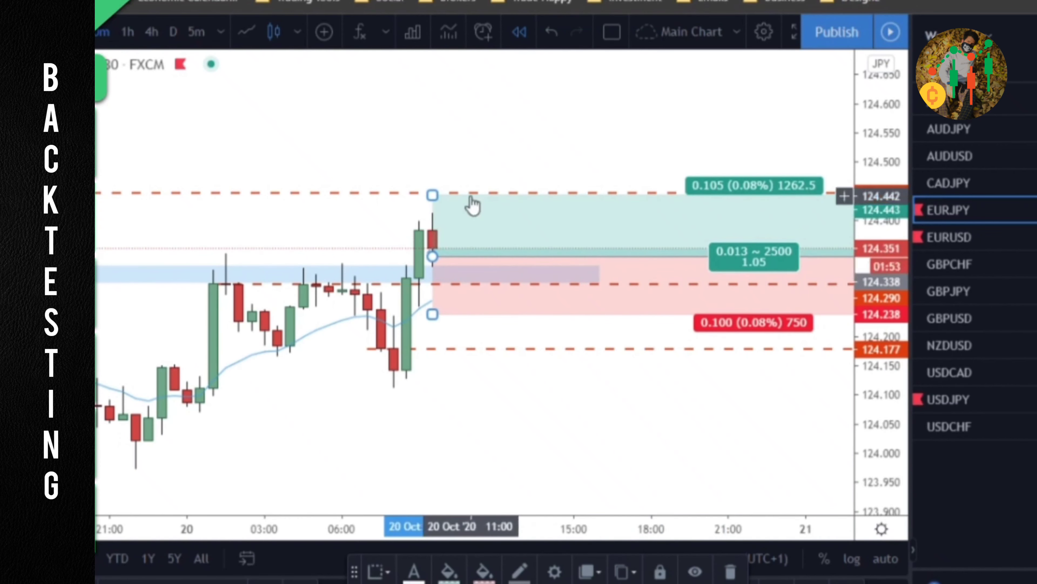
click(548, 160)
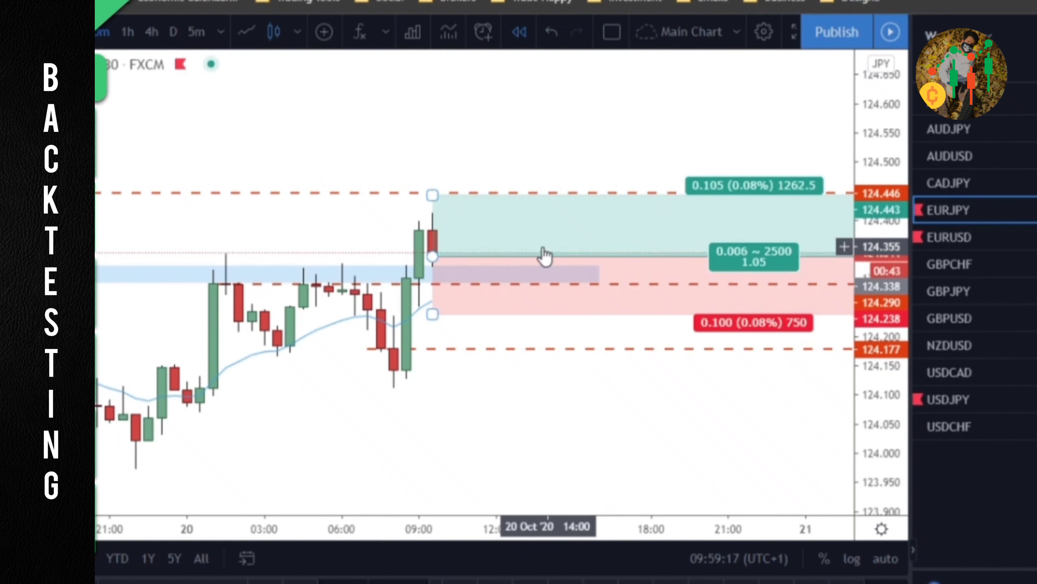
Load GBPUSD from the watchlist and pan its chart up
click(961, 326)
scroll(629, 387, down, 3)
scroll(713, 334, up, 3)
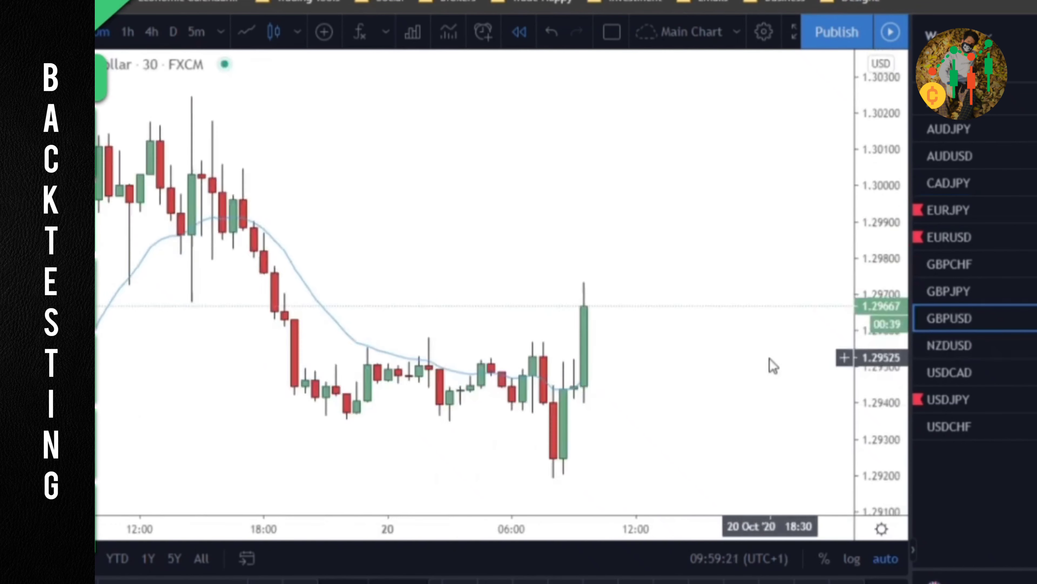
drag(703, 414, 698, 385)
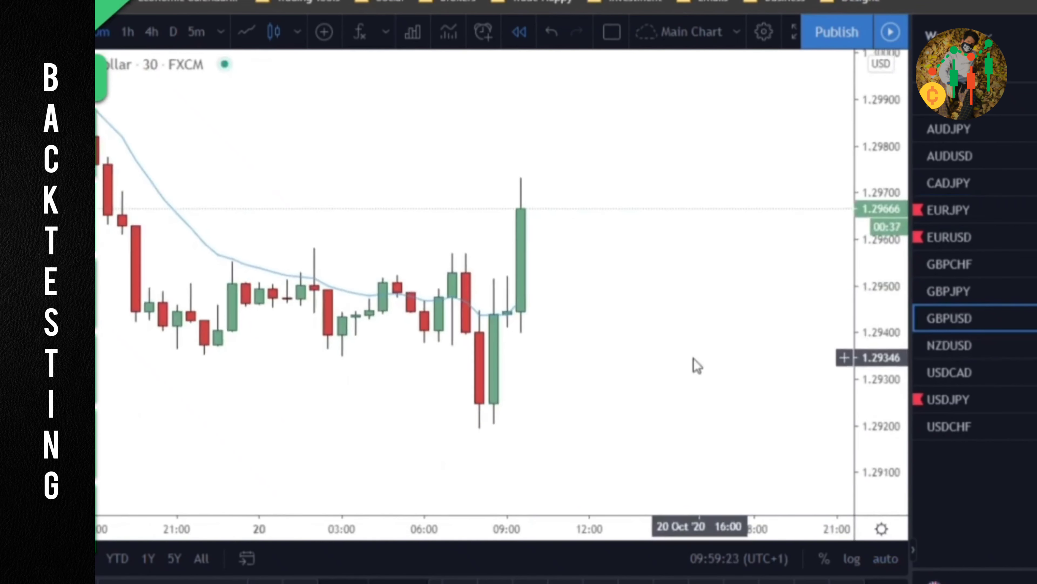
Set GBPUSD to the 4-hour timeframe and compress the price scale
click(151, 32)
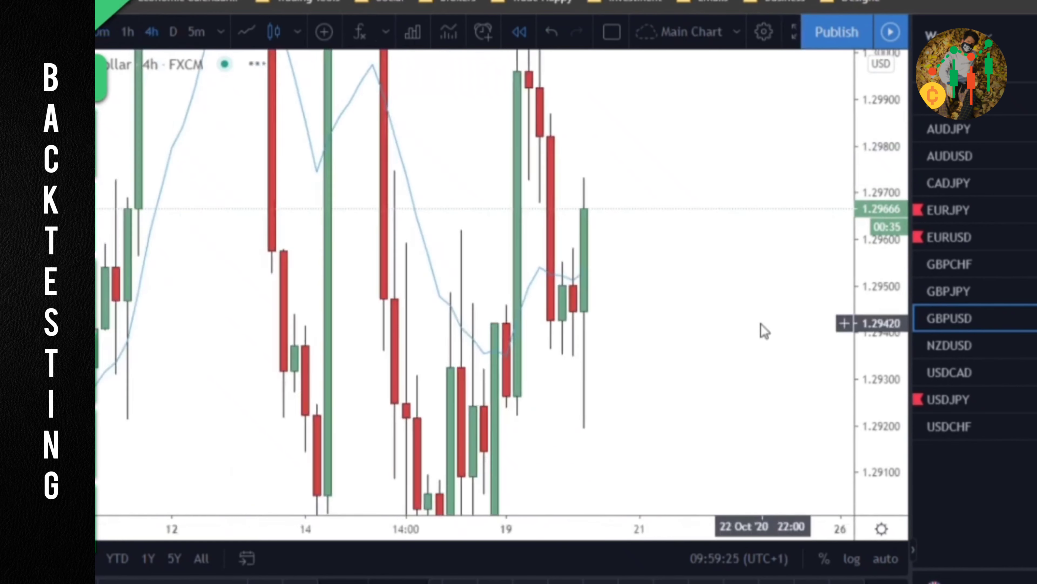
drag(868, 285, 869, 457)
scroll(769, 389, down, 2)
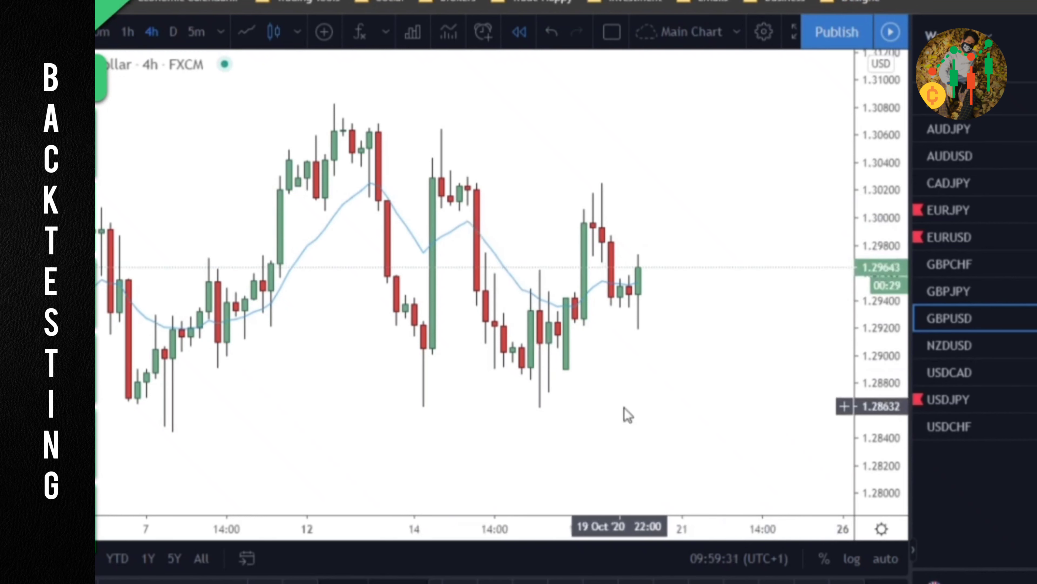
scroll(617, 416, right, 5)
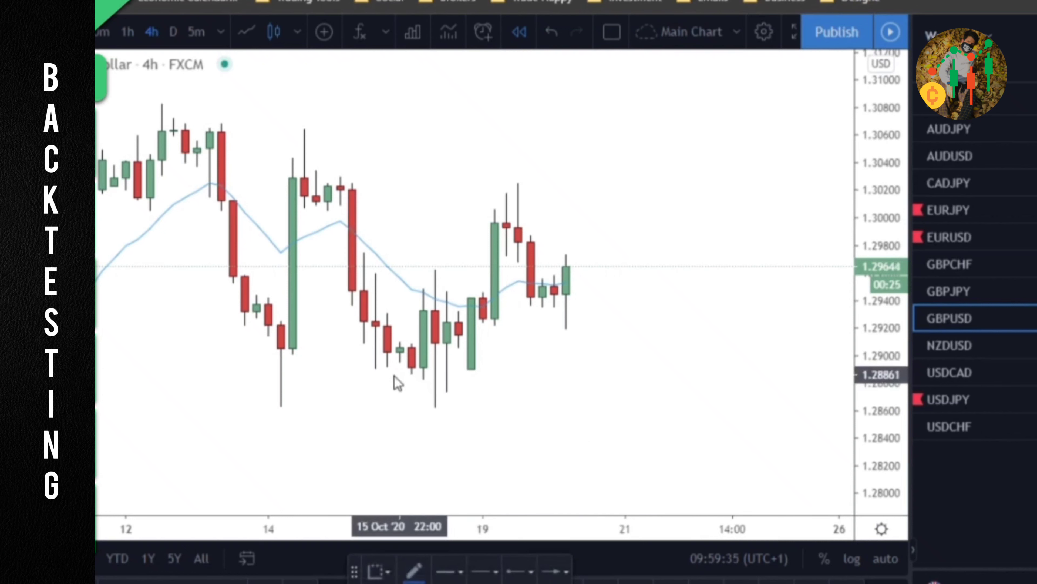
Draw arrows under the 15–19 Oct lows and at the pullback, plus a zigzag structure line
mouse_move(352, 374)
mouse_down()
mouse_move(537, 377)
mouse_move(531, 370)
mouse_up()
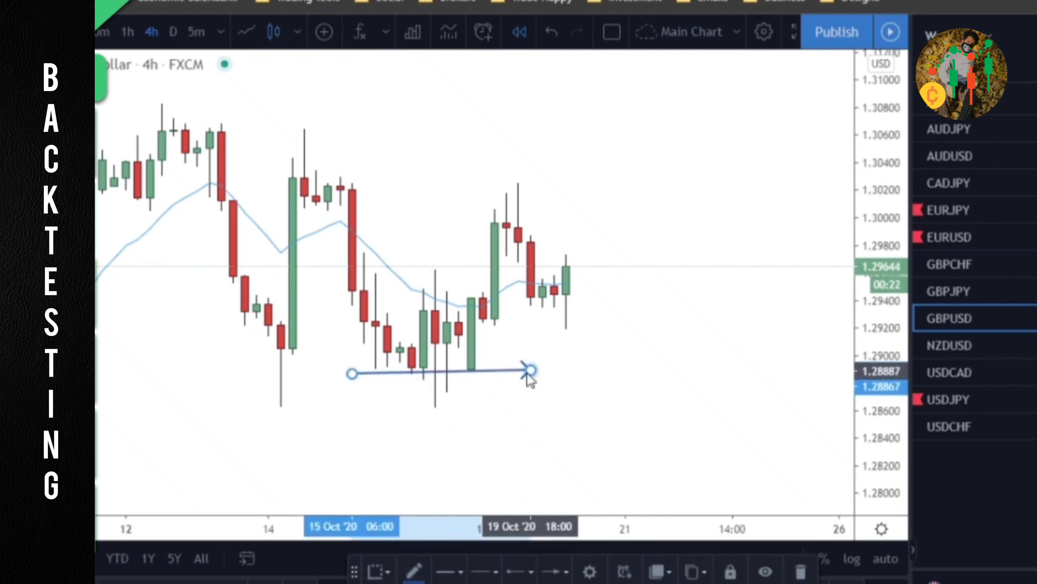
click(446, 367)
click(507, 222)
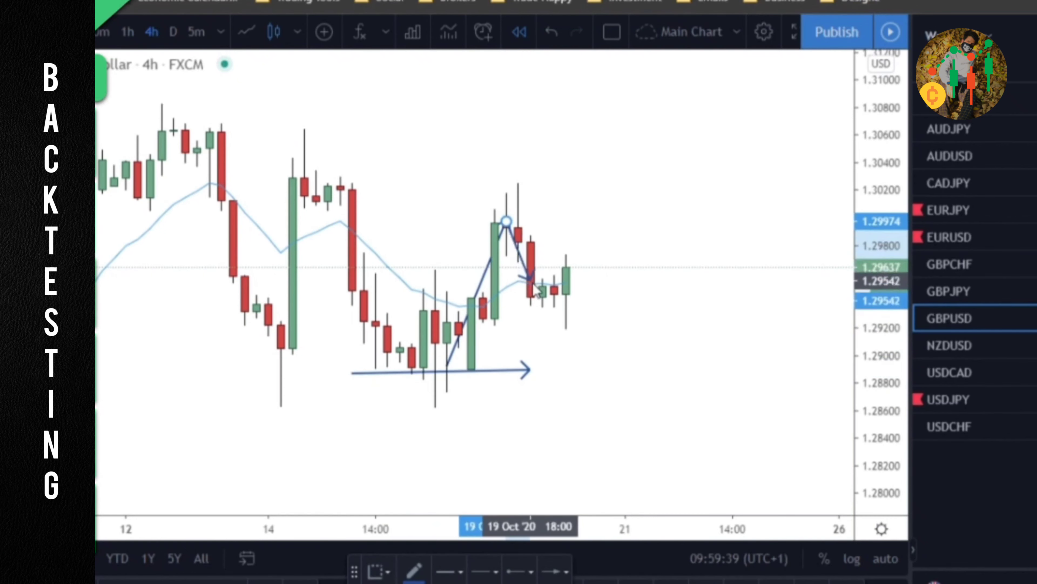
click(542, 298)
drag(400, 295, 602, 296)
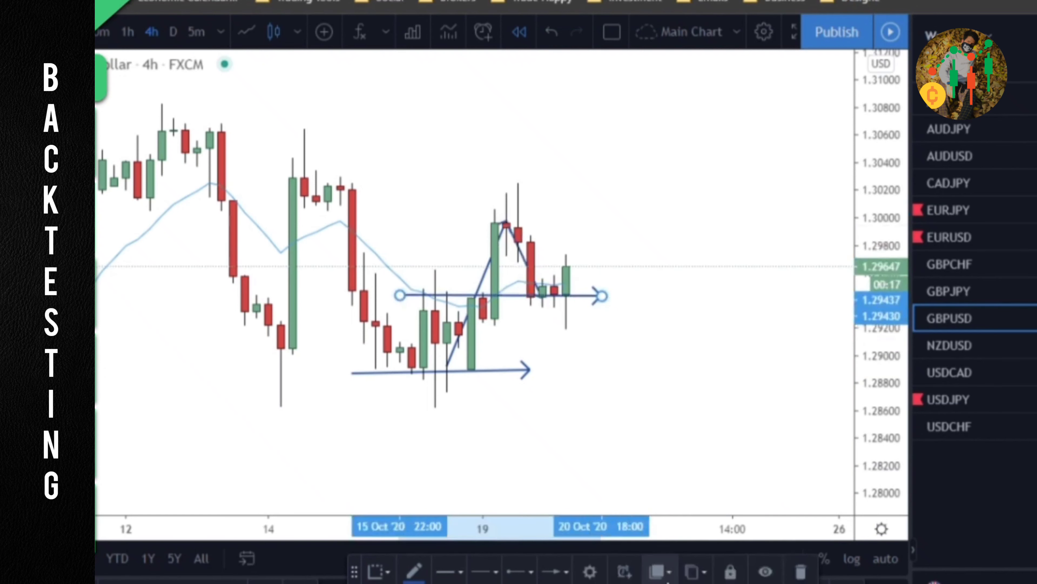
click(297, 457)
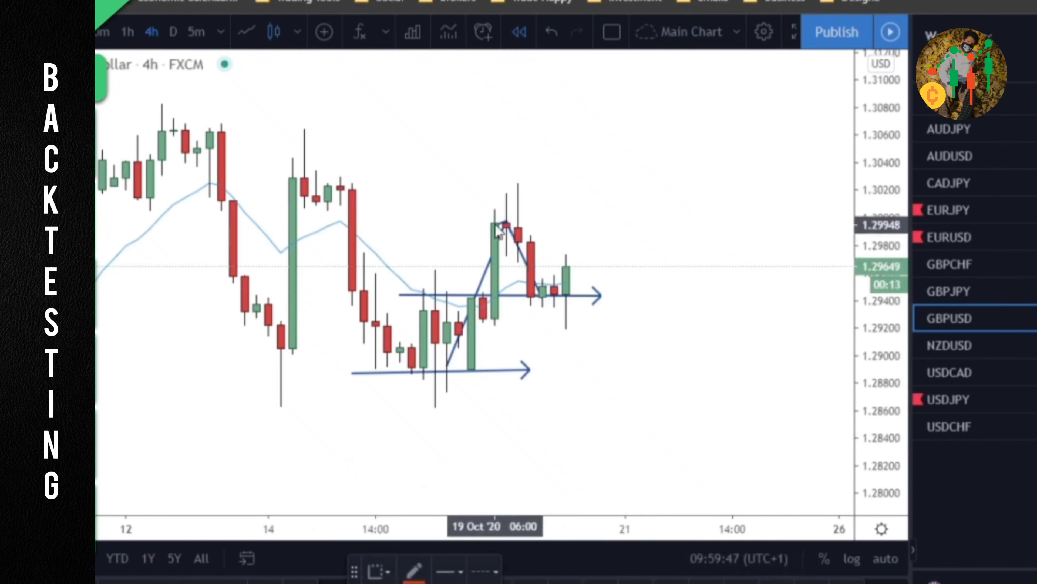
Mark the swing high with a ray at 1.29961, then show a 1-hour line chart
click(483, 223)
click(614, 370)
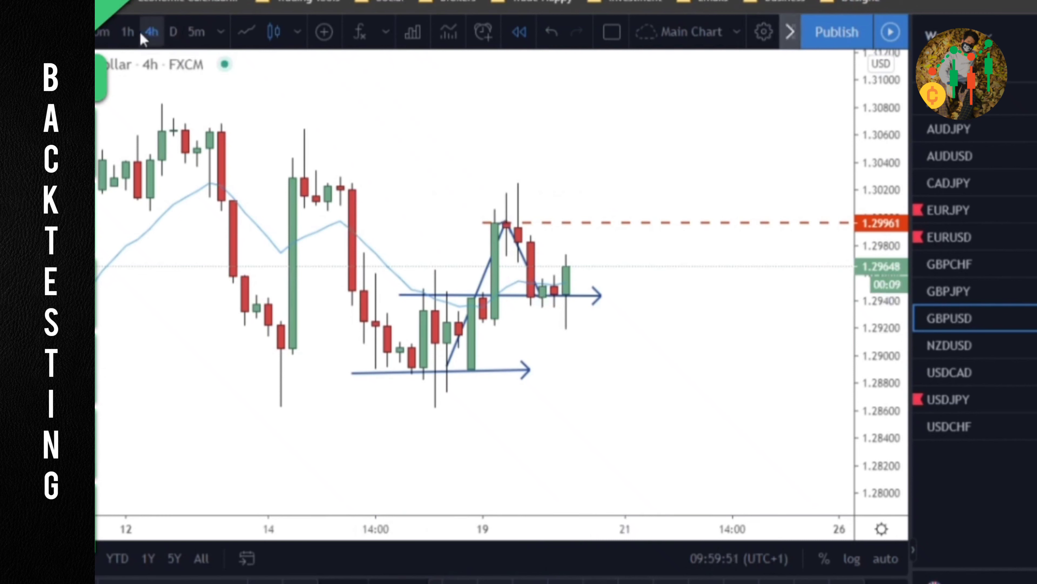
click(130, 32)
scroll(713, 398, up, 3)
drag(878, 433, 720, 367)
scroll(721, 367, down, 1)
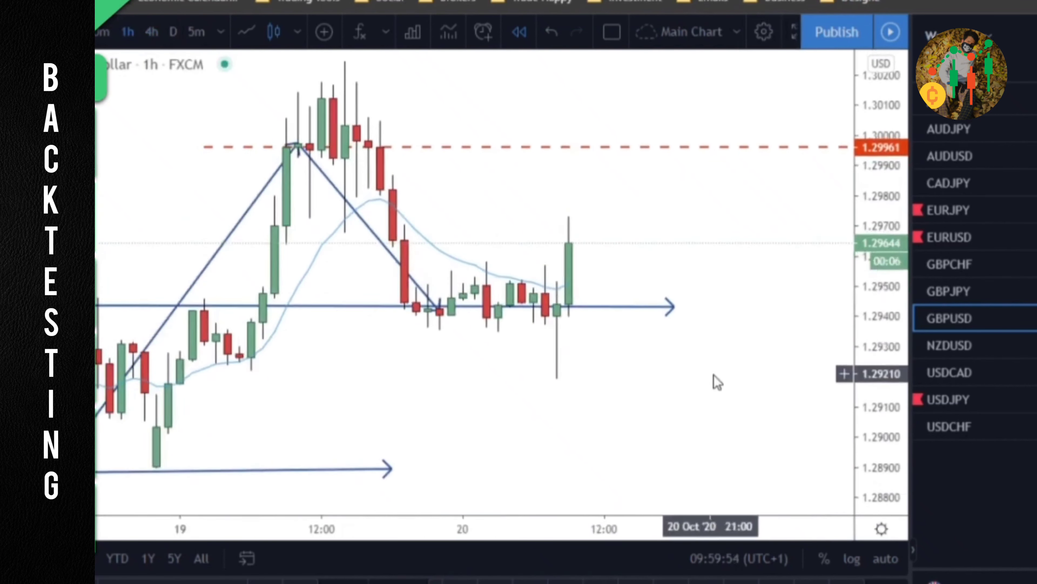
click(255, 33)
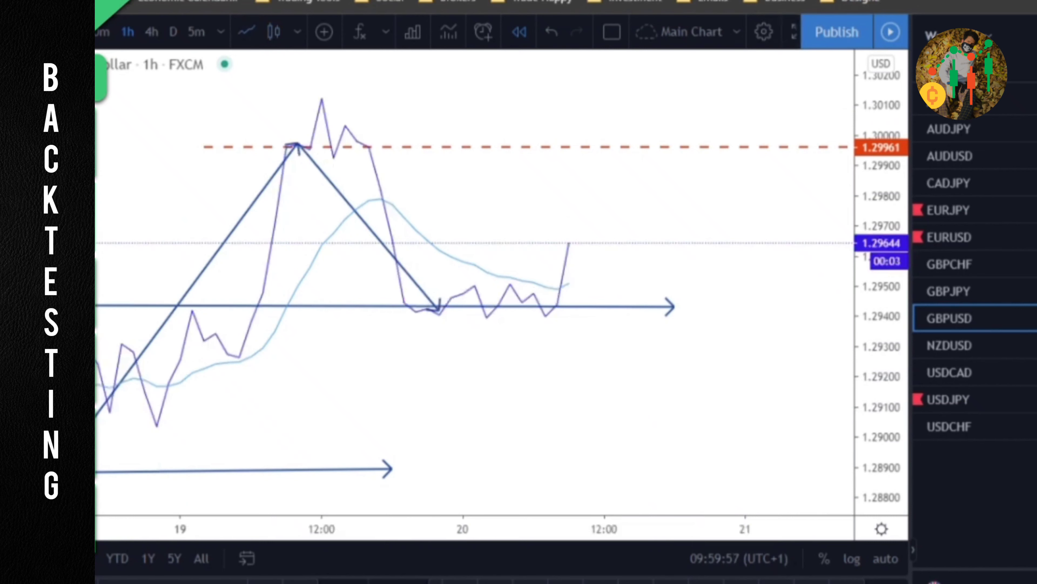
Add rays at 1.29512 and 1.29389, restore candlesticks, and pick the 30-minute timeframe
click(473, 283)
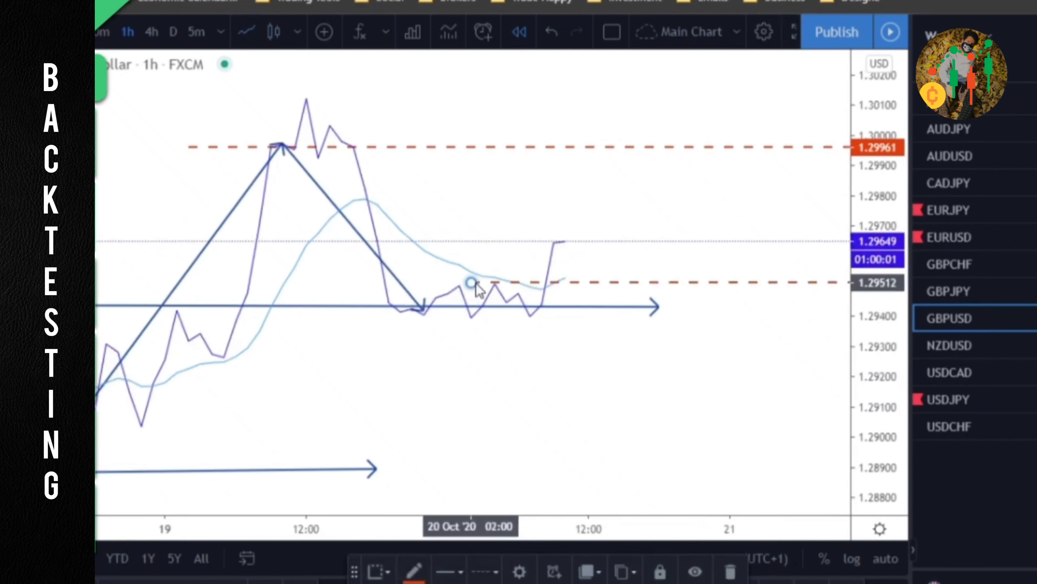
click(474, 319)
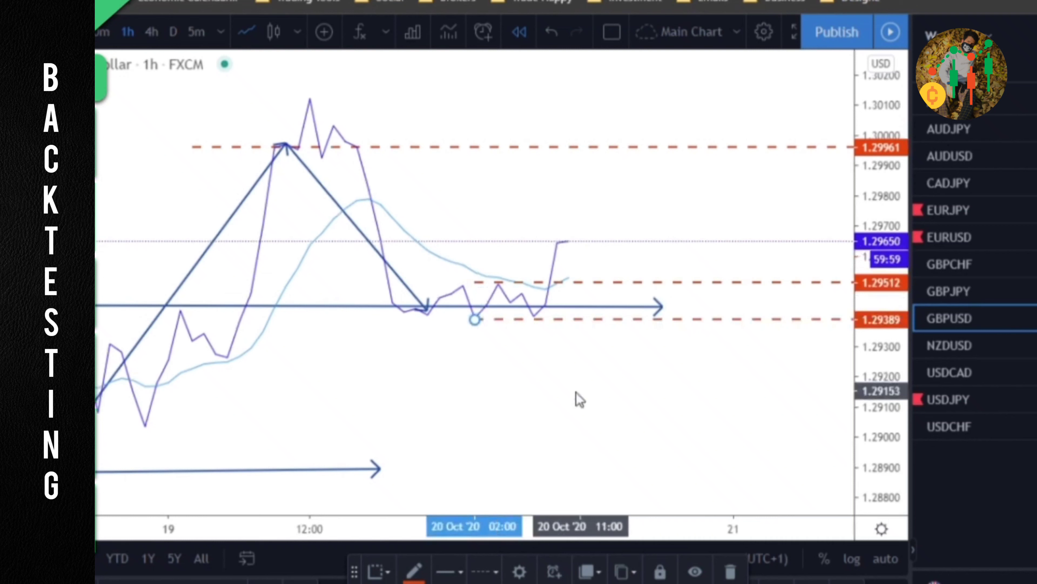
click(273, 33)
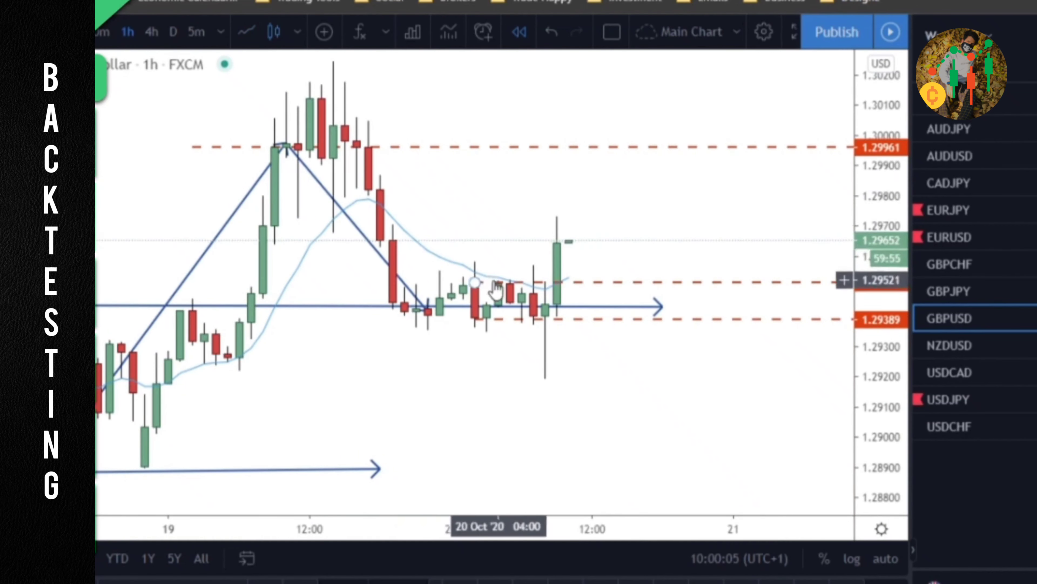
click(104, 32)
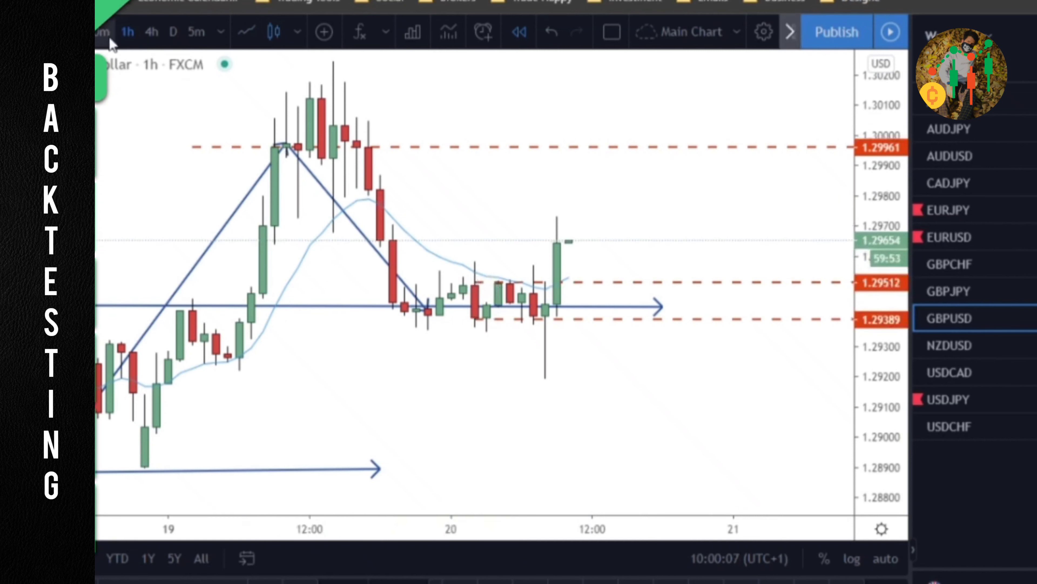
Pan and rescale the 30-minute GBPUSD chart to frame the consolidation and its dashed levels
drag(718, 443, 686, 445)
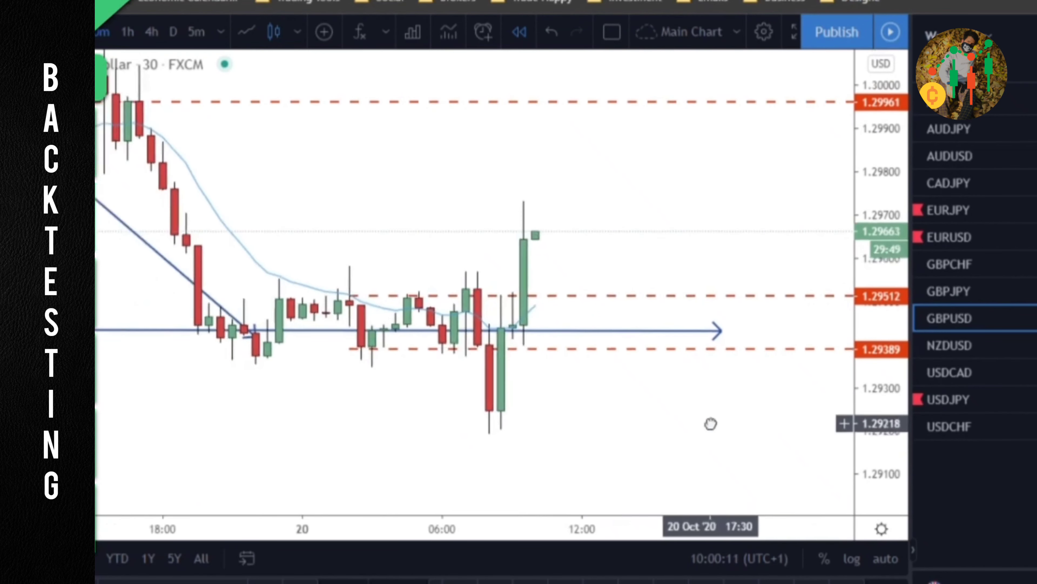
drag(865, 390, 762, 419)
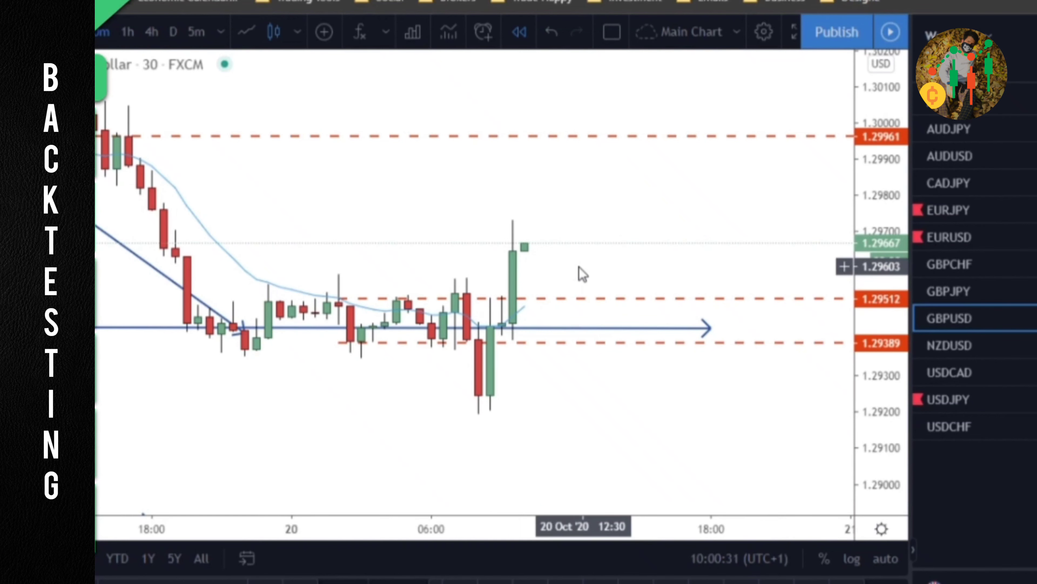
scroll(582, 274, down, 1)
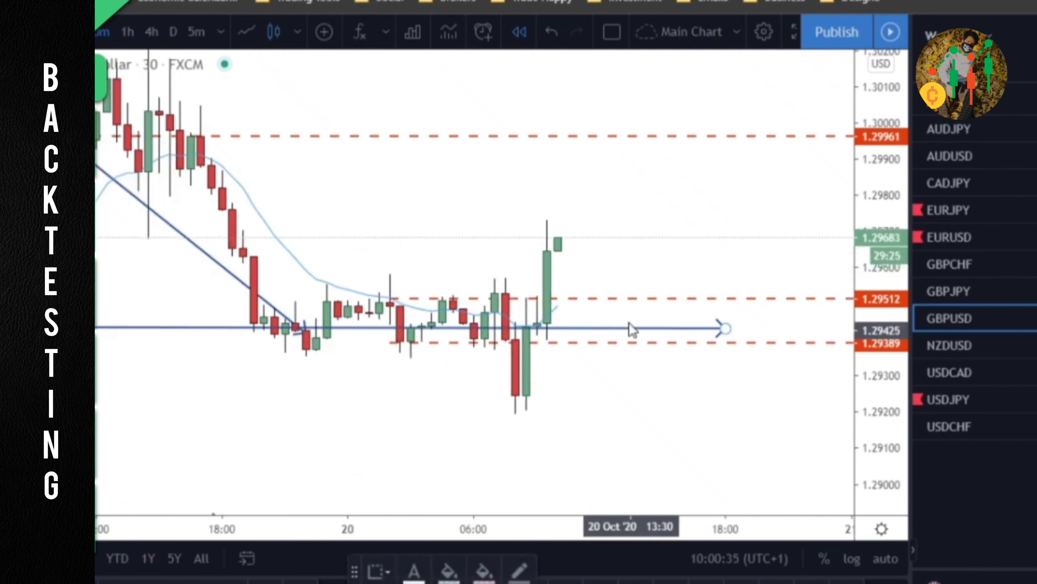
Place a long position entering at 1.29530 and shorten its time span
click(590, 293)
scroll(555, 405, down, 3)
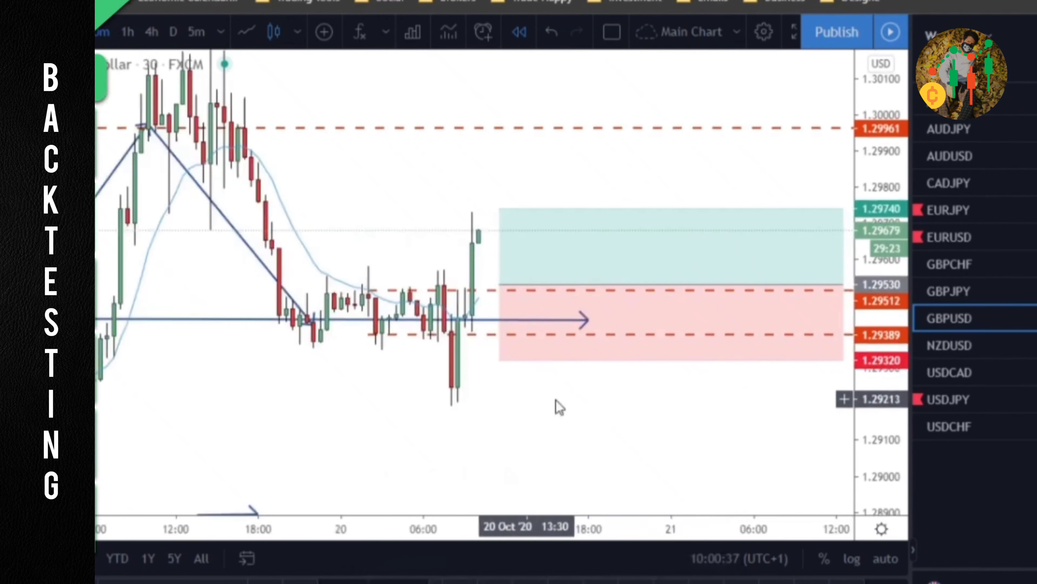
drag(673, 285, 650, 285)
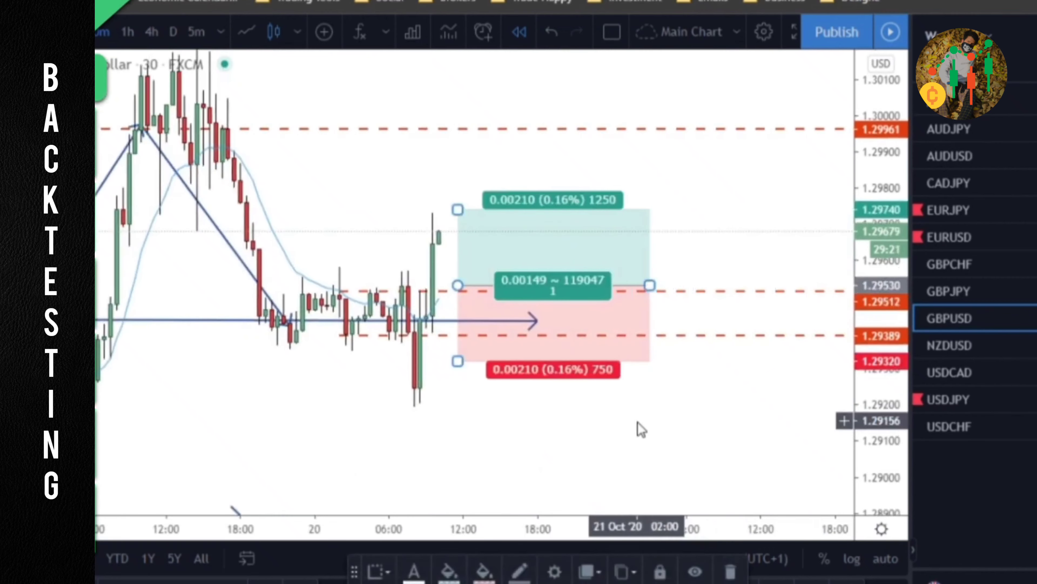
drag(639, 428, 768, 447)
scroll(769, 447, up, 3)
Set the stop to 1.29428 and target to 1.29637 for about 1.05 reward-to-risk
drag(445, 367, 443, 345)
drag(442, 215, 449, 136)
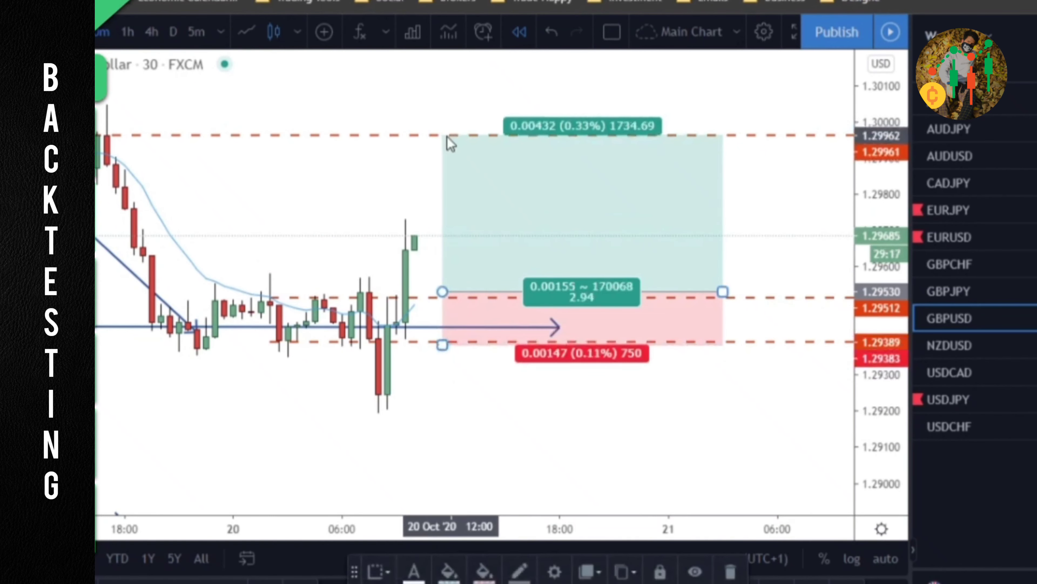
scroll(554, 414, down, 1)
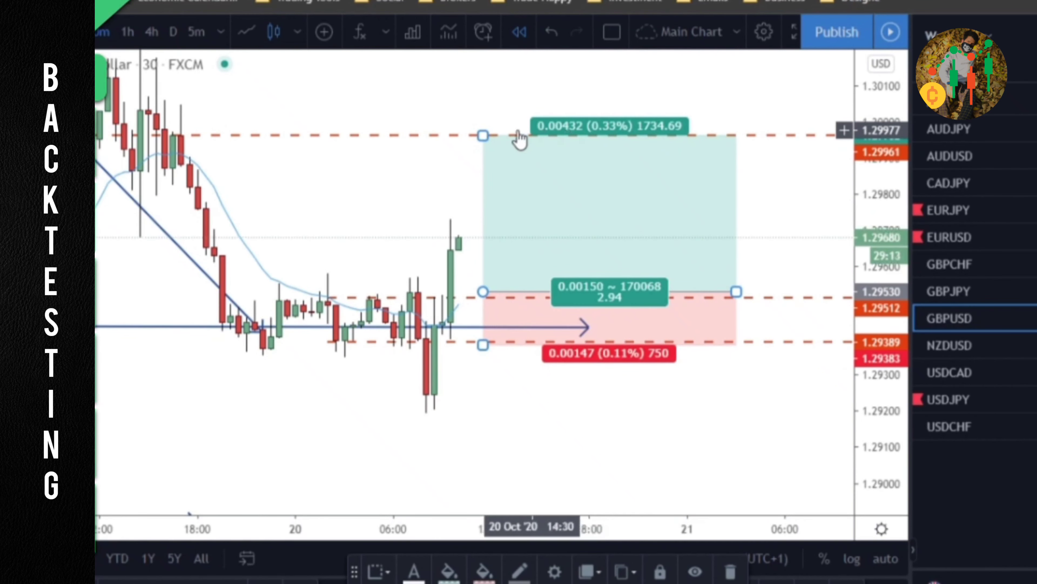
drag(482, 135, 482, 193)
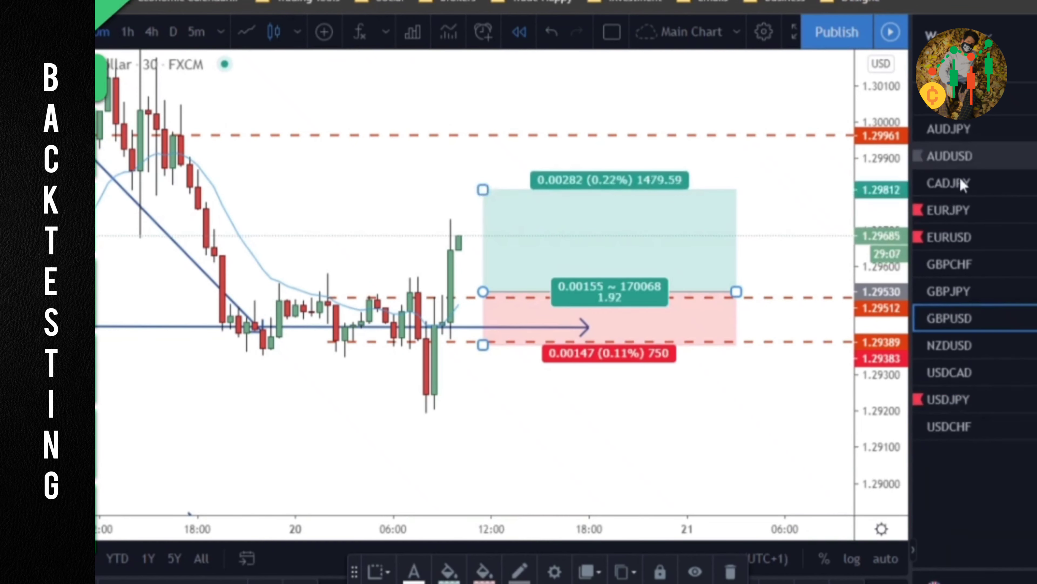
drag(483, 190, 490, 254)
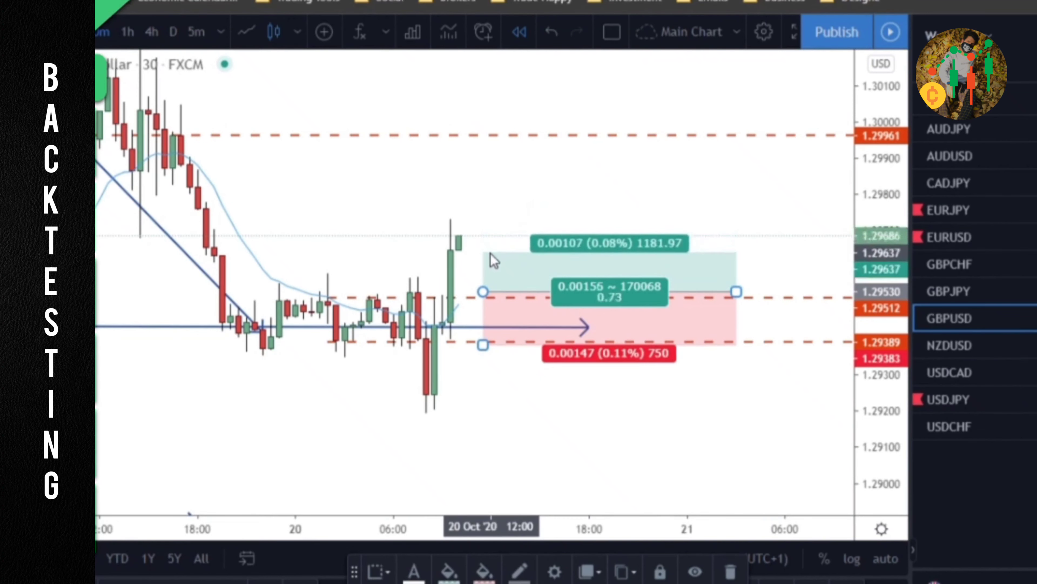
drag(491, 346, 491, 329)
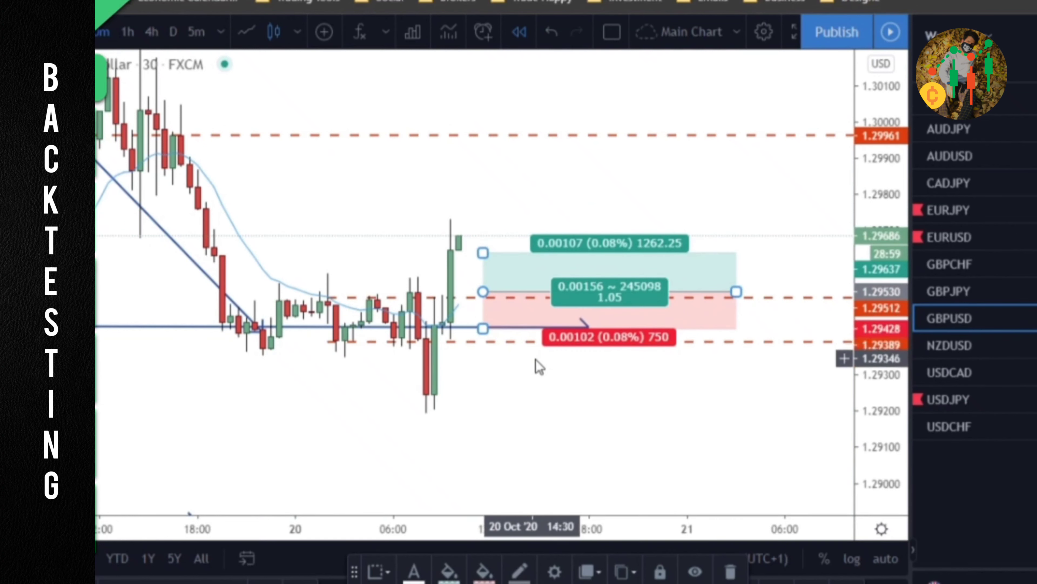
Move the long position to the latest candle: entry 1.29645, stop 1.29400, target 1.29889
drag(700, 326, 656, 278)
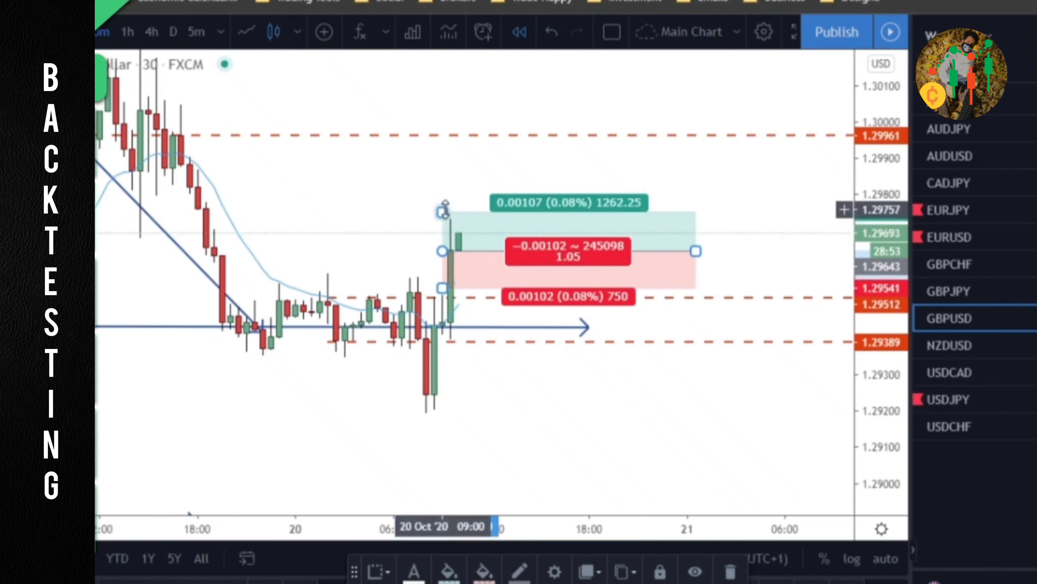
drag(443, 212, 444, 179)
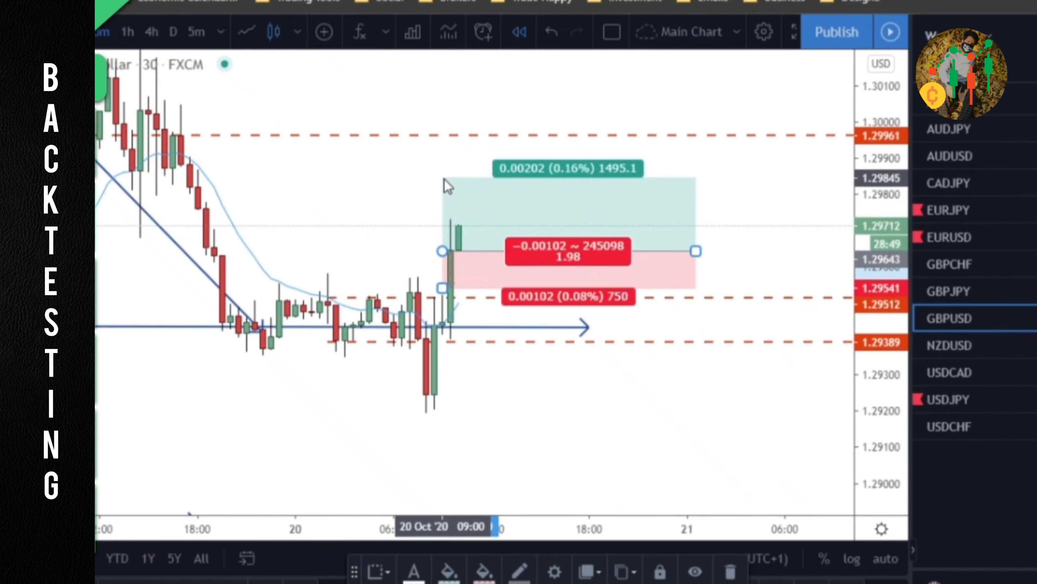
drag(443, 287, 442, 323)
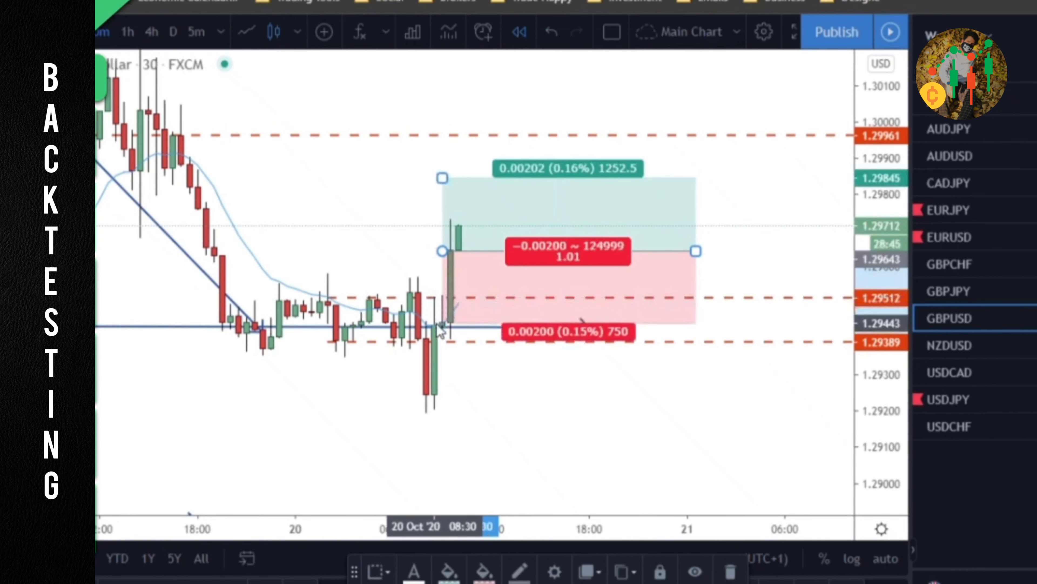
mouse_move(563, 313)
mouse_down()
mouse_move(564, 272)
mouse_move(552, 302)
mouse_up()
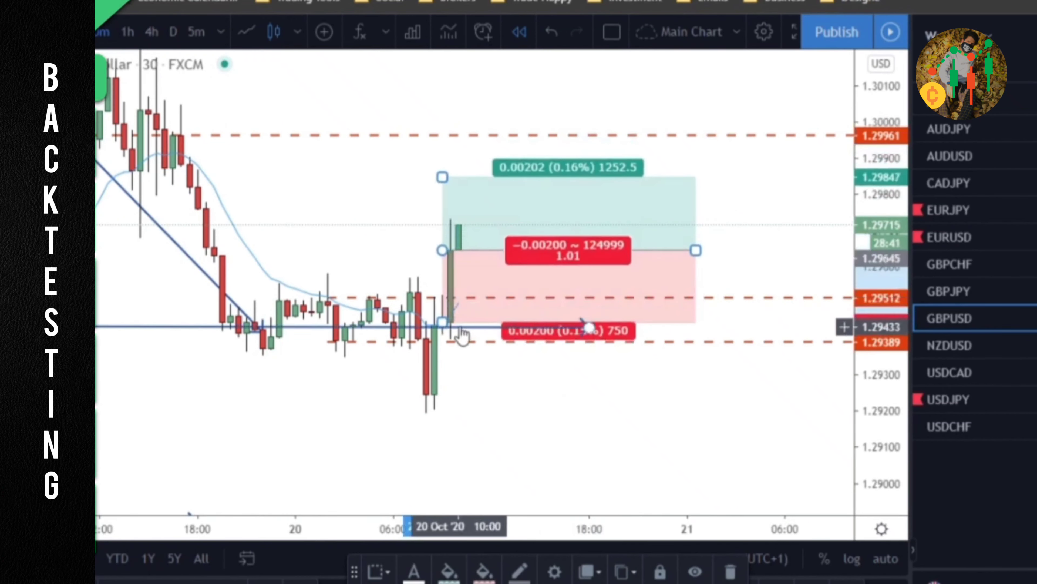
drag(442, 323, 443, 338)
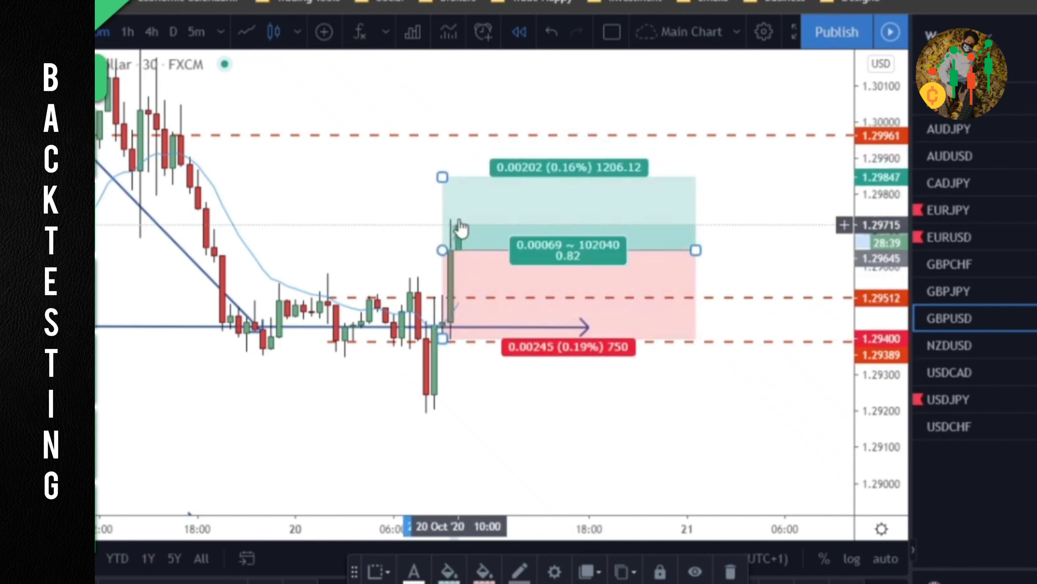
drag(442, 177, 449, 163)
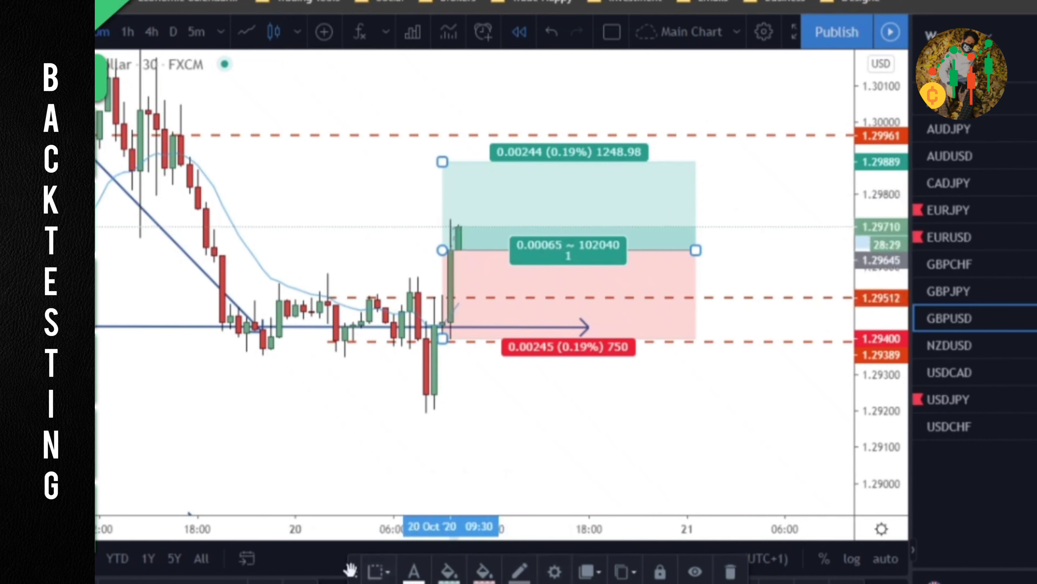
right_click(341, 404)
Add a red dashed horizontal ray at 1.29852 just below the long position's target
click(287, 411)
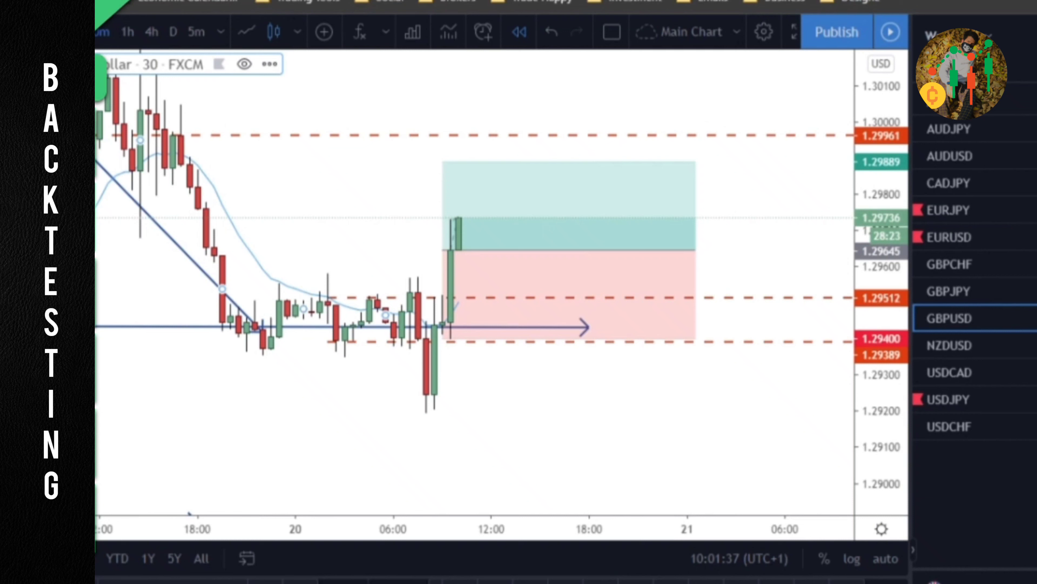
click(147, 175)
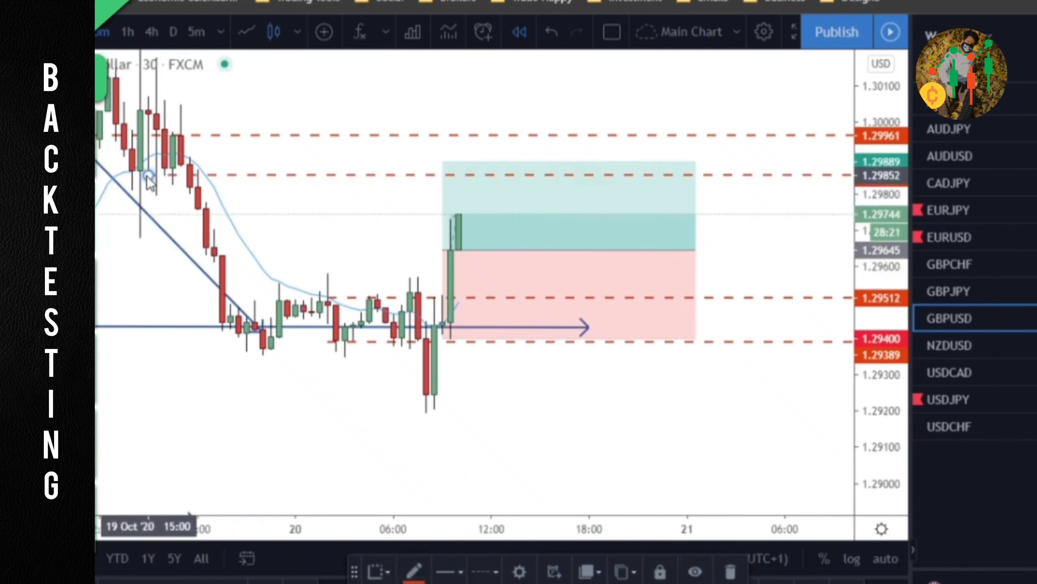
click(168, 239)
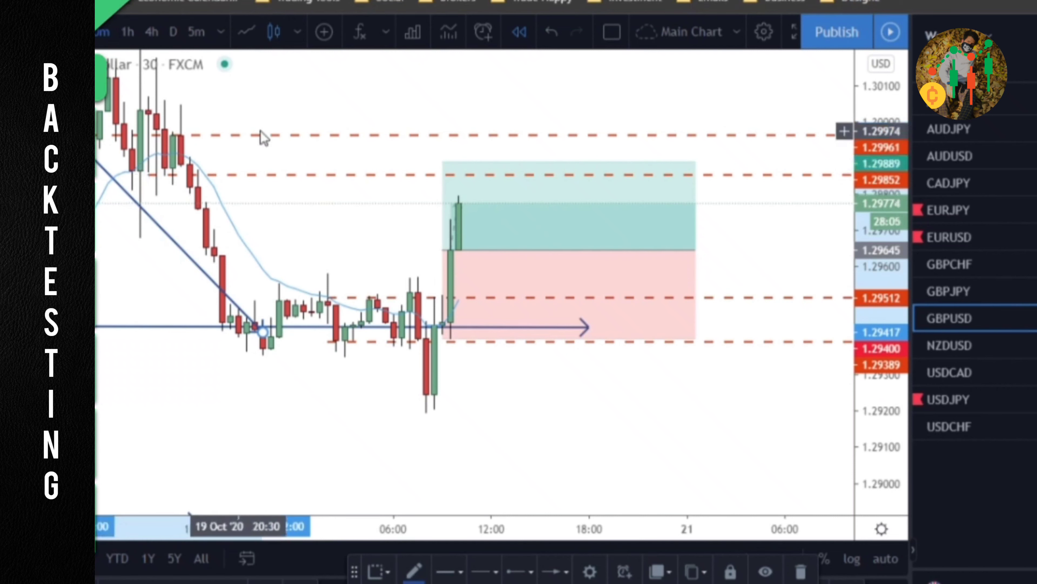
click(376, 241)
Pan the chart to recentre the GBPUSD long-position setup
mouse_move(376, 240)
mouse_down()
mouse_move(429, 220)
mouse_move(377, 236)
mouse_up()
scroll(491, 305, up, 2)
scroll(610, 404, down, 1)
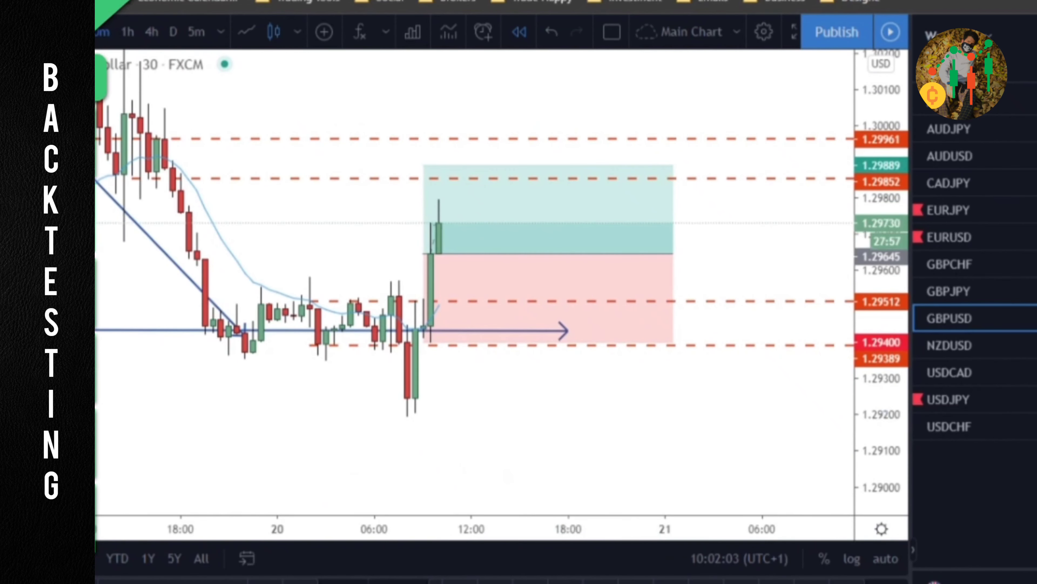
drag(649, 454, 666, 448)
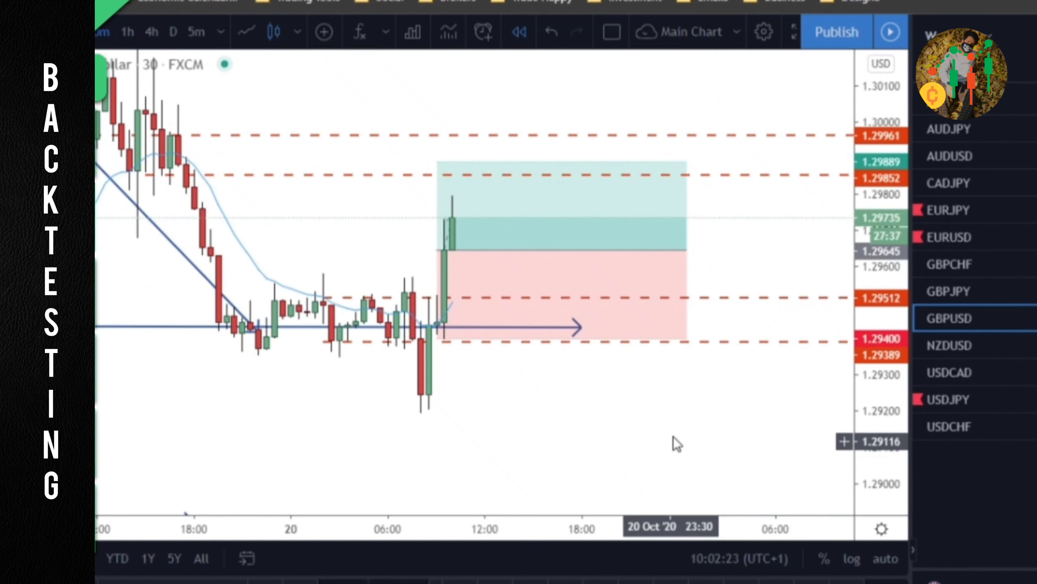
Switch to the EURJPY chart and zoom into its recent price action
click(935, 208)
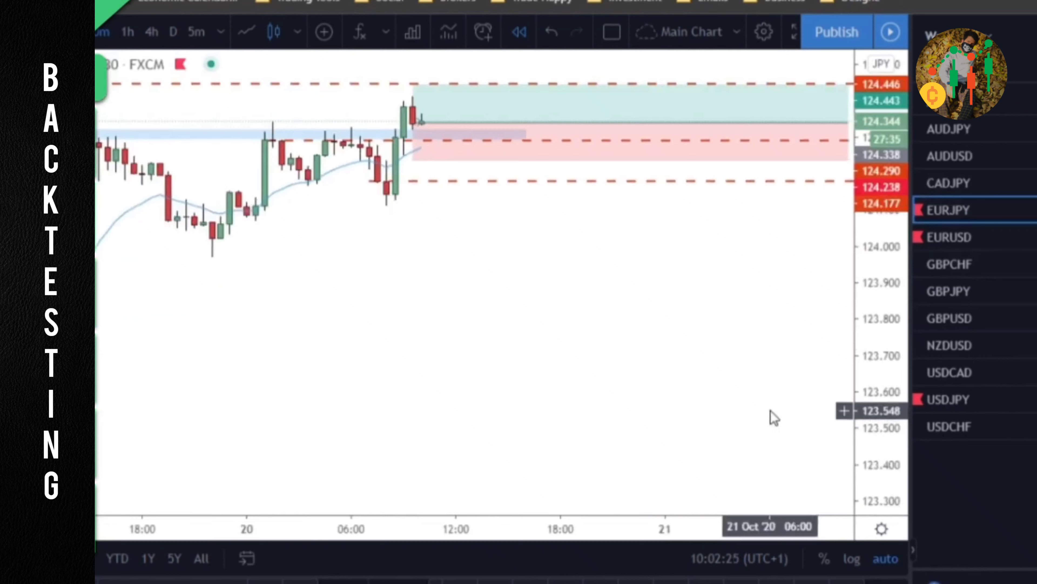
drag(856, 340, 563, 389)
scroll(563, 389, up, 3)
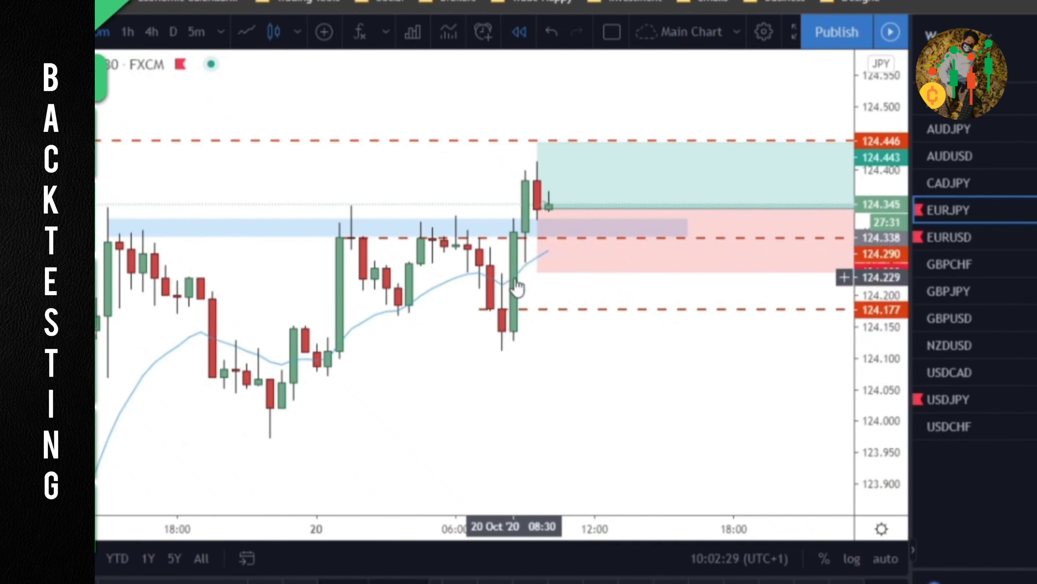
drag(513, 356, 658, 343)
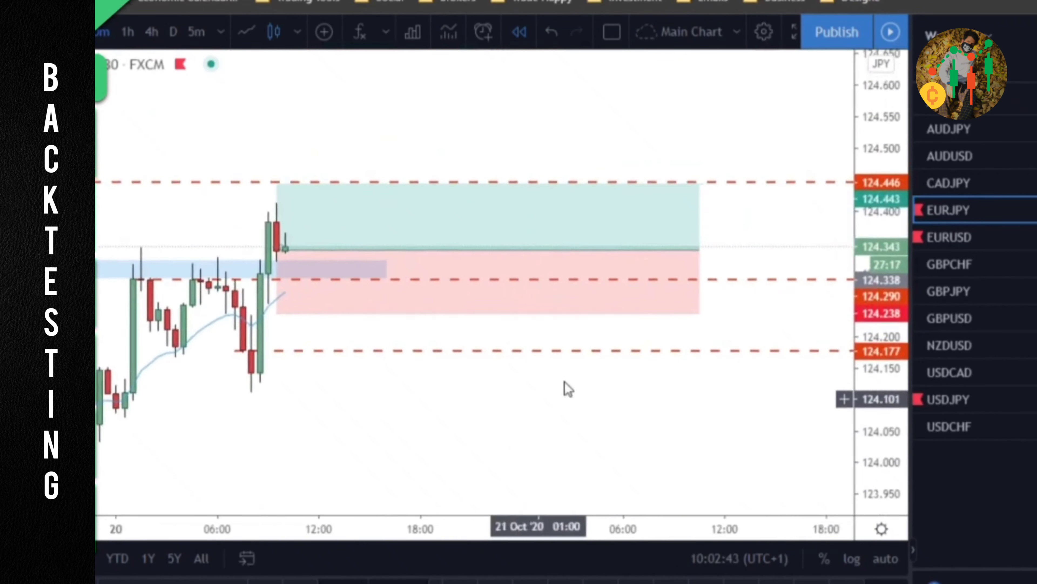
Shorten the long-position box (124.446 target, 124.238 stop) to end beside the blue zone
click(699, 248)
drag(699, 248, 548, 253)
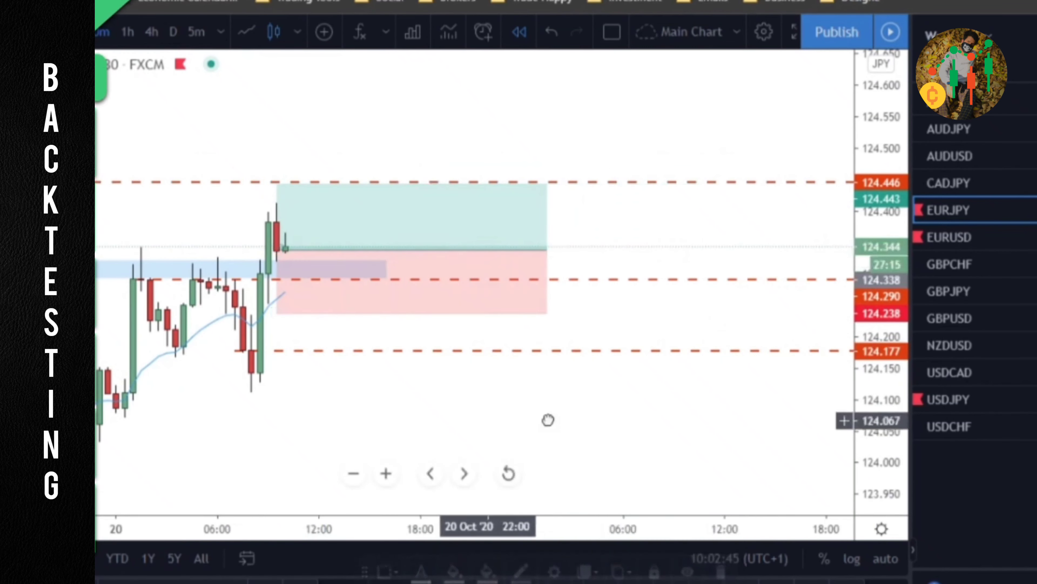
drag(546, 419, 669, 442)
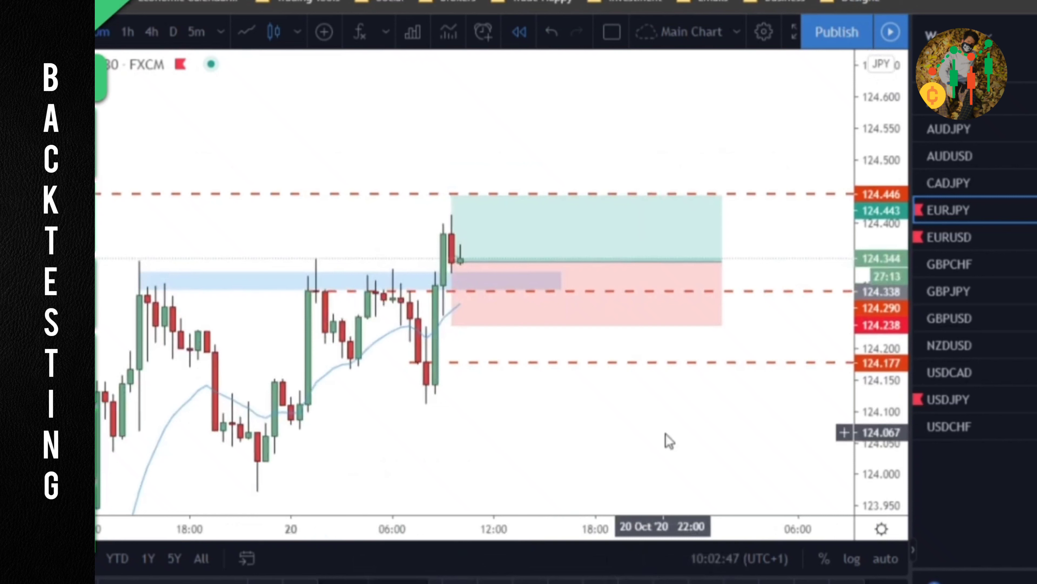